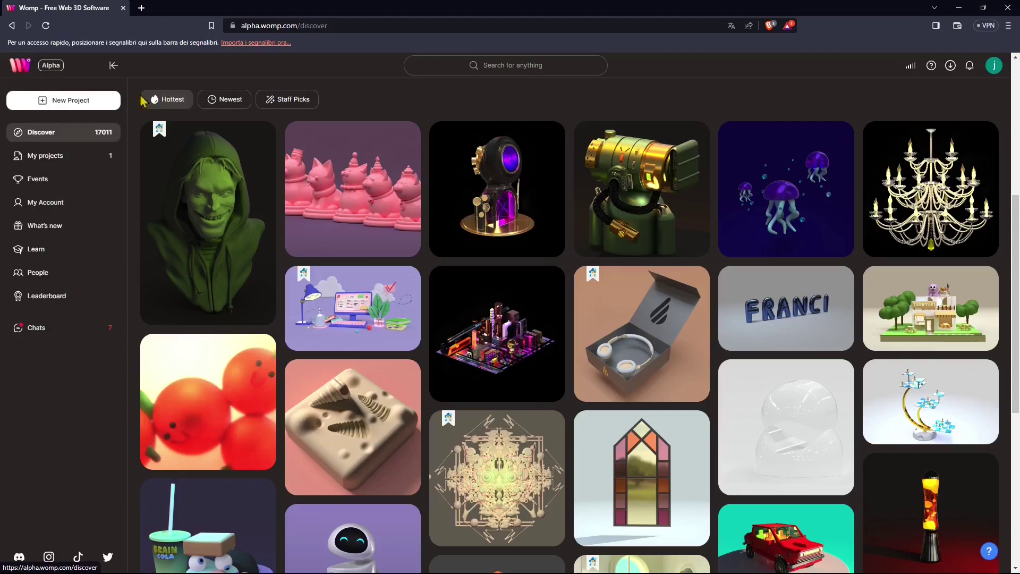
Scroll through the Womp Discover gallery
scroll(482, 318, up, 3)
scroll(482, 318, up, 3)
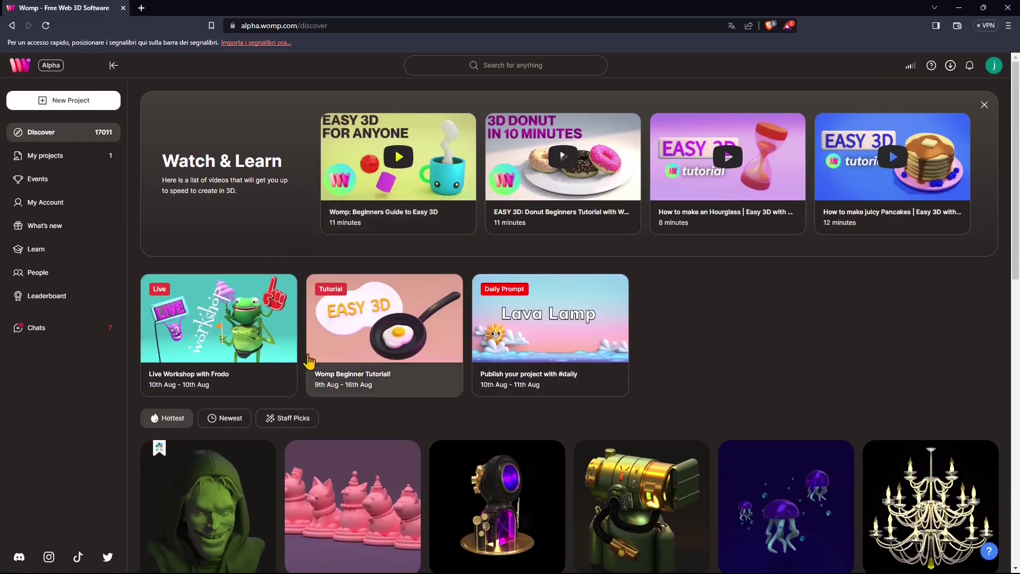
scroll(266, 377, down, 9)
scroll(319, 382, down, 3)
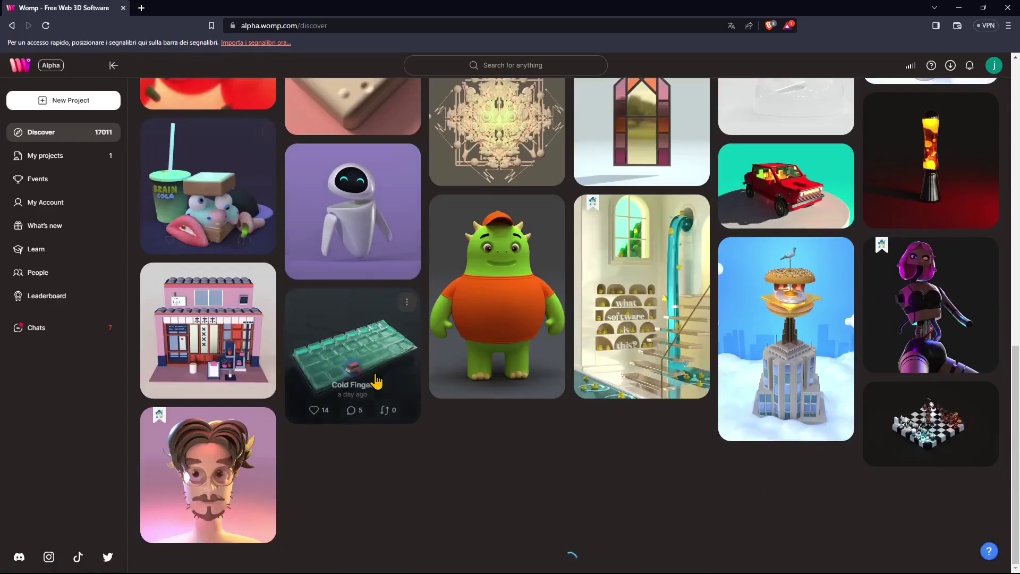
scroll(488, 429, down, 1)
scroll(488, 429, down, 1)
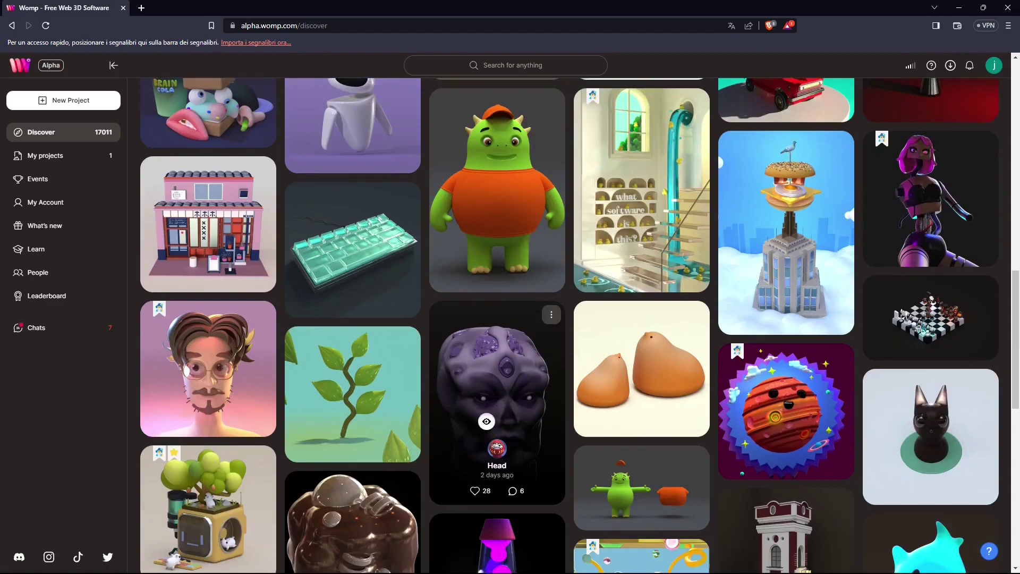
scroll(584, 433, down, 5)
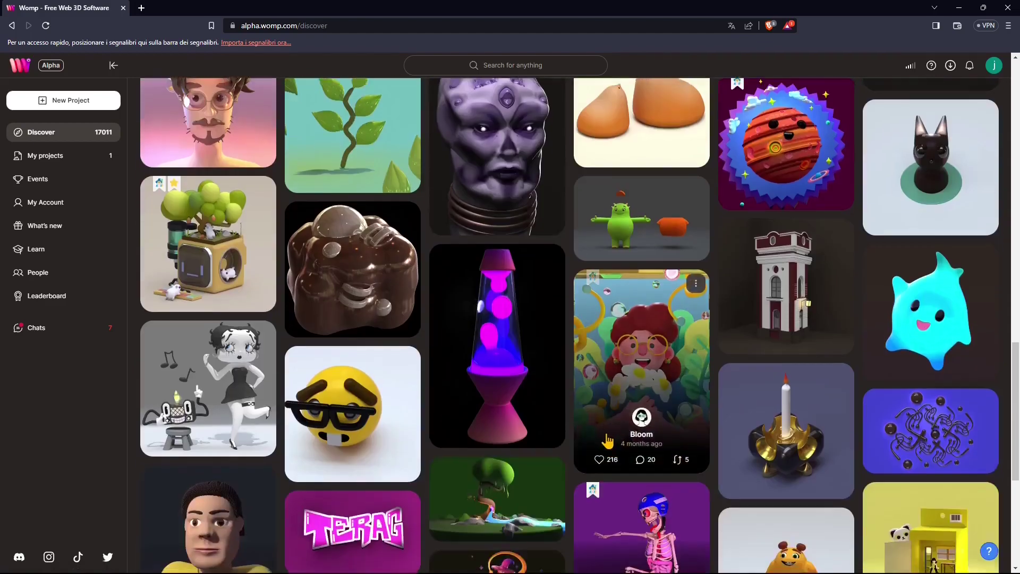
scroll(610, 441, down, 3)
scroll(610, 441, down, 2)
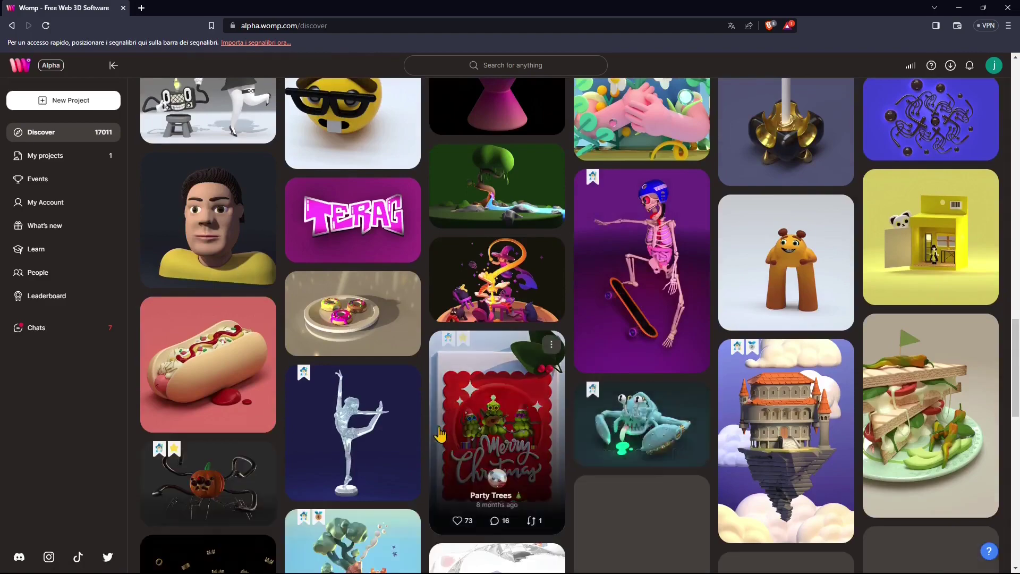
scroll(473, 431, down, 4)
scroll(468, 429, down, 5)
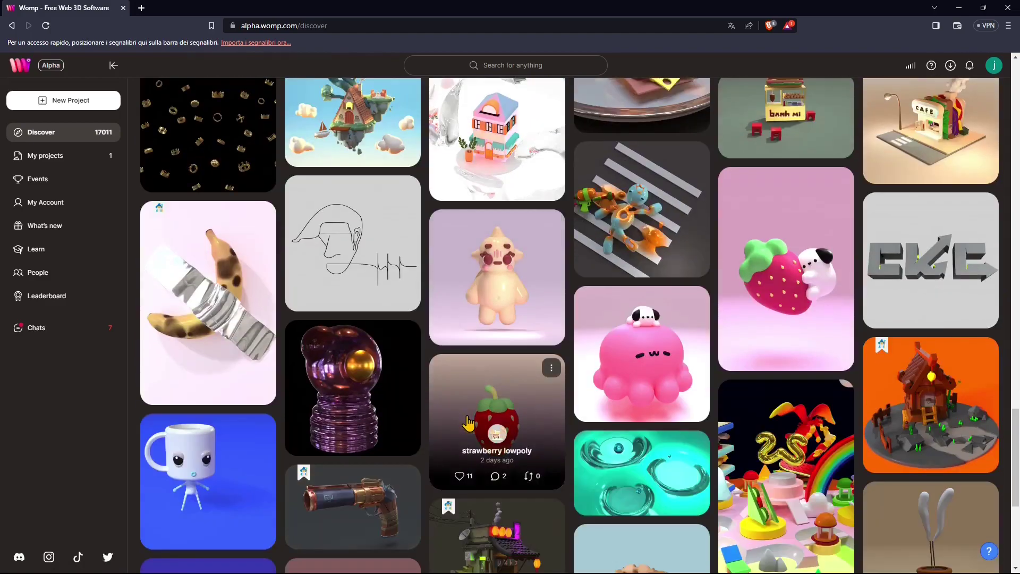
Duplicate the Womp tab and search Google for 'blender' in the new tab
right_click(72, 7)
click(98, 84)
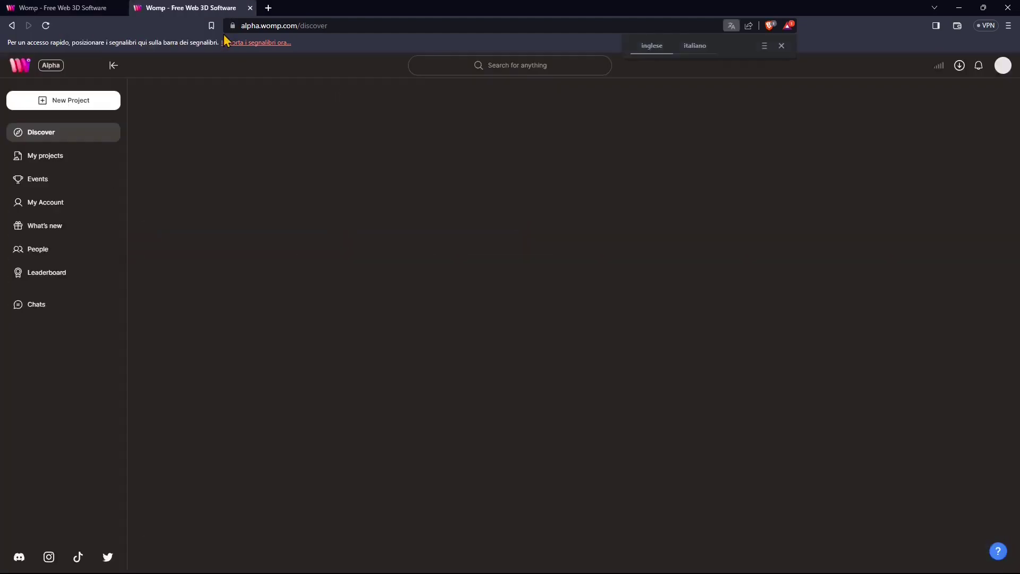
click(265, 27)
text(blender)
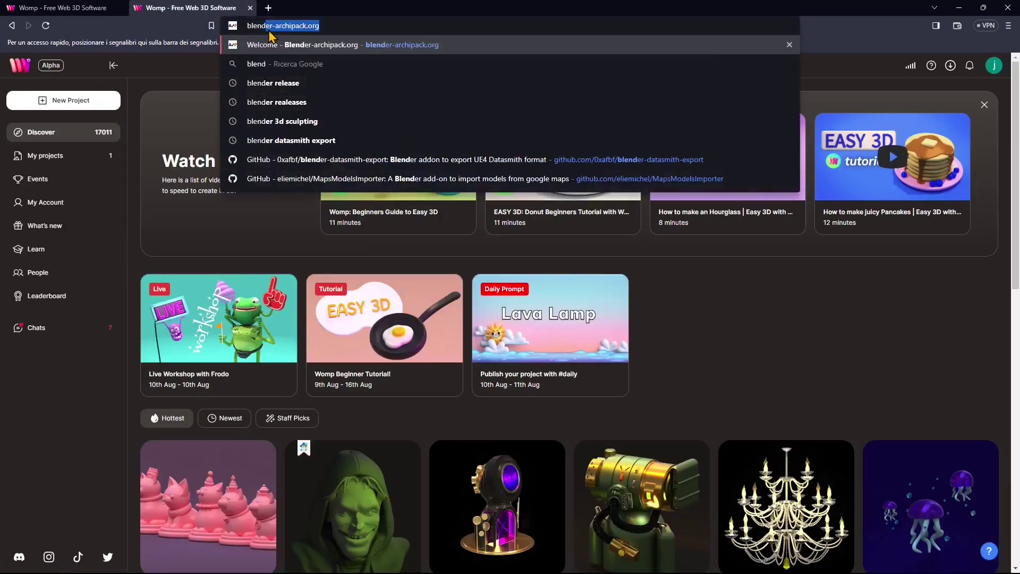
key(Delete)
key(Return)
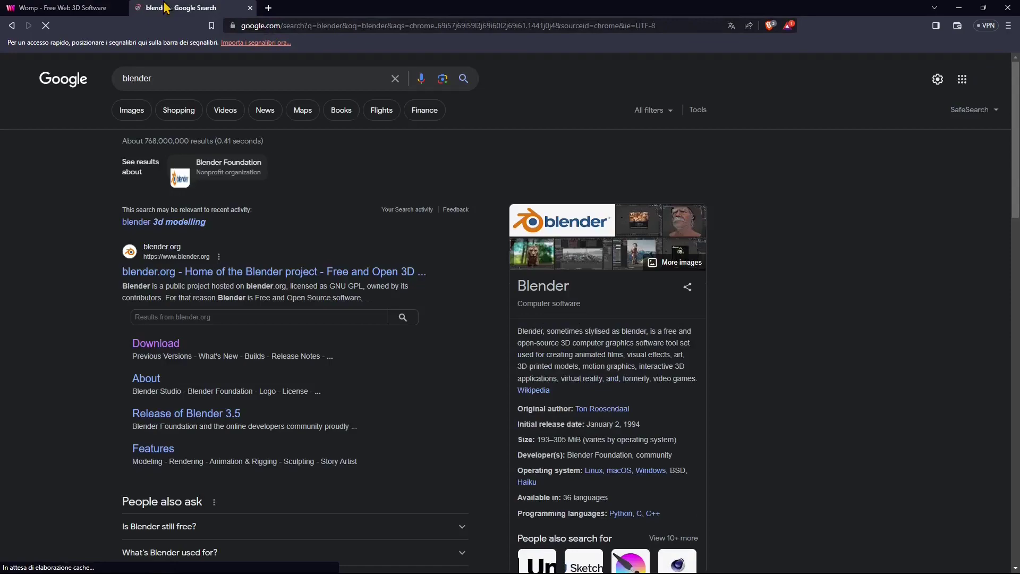
Open the official blender.org site from the results, then return to the Womp tab
click(73, 8)
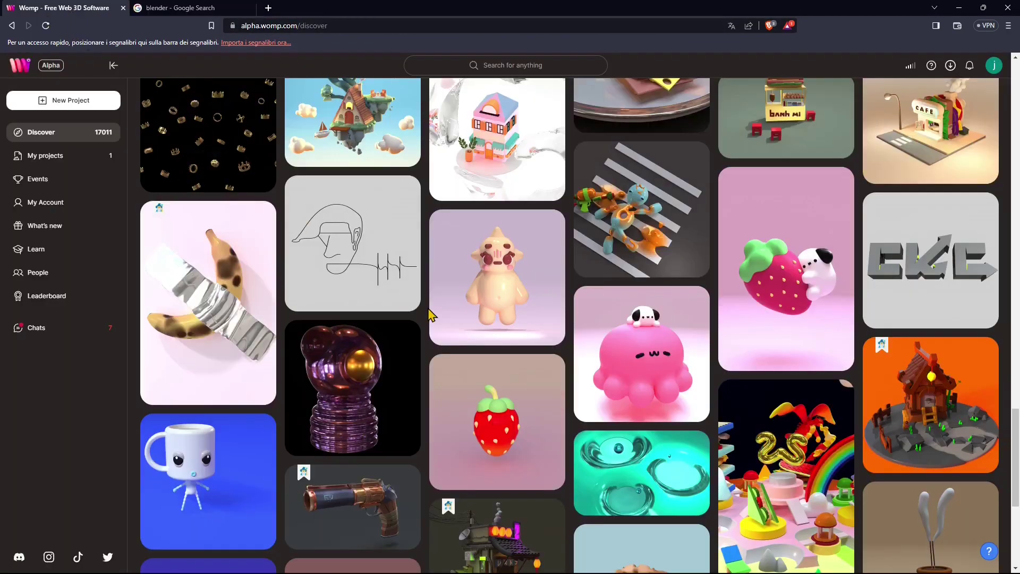
scroll(334, 383, up, 10)
key(ctrl+Tab)
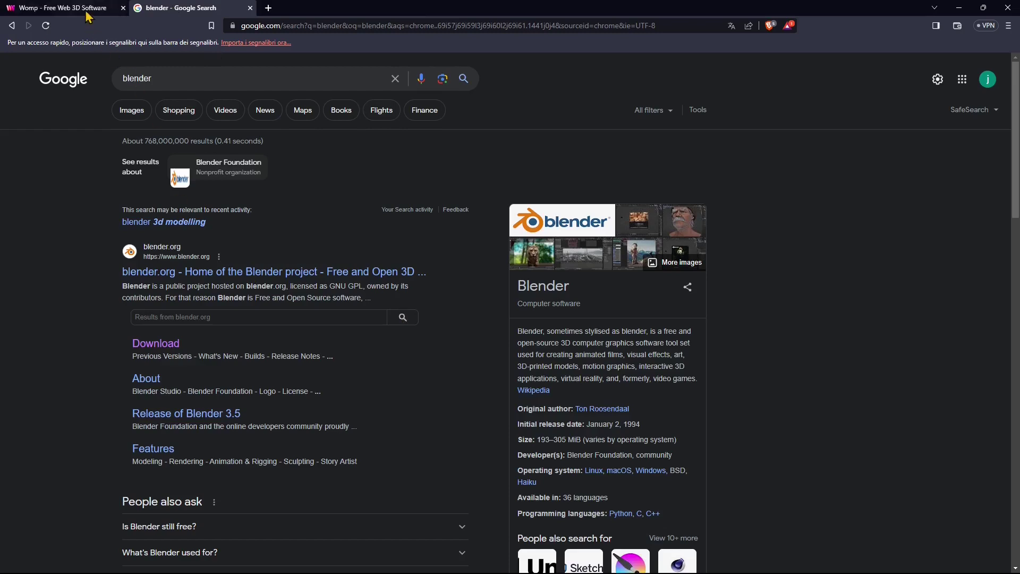
click(64, 8)
click(177, 8)
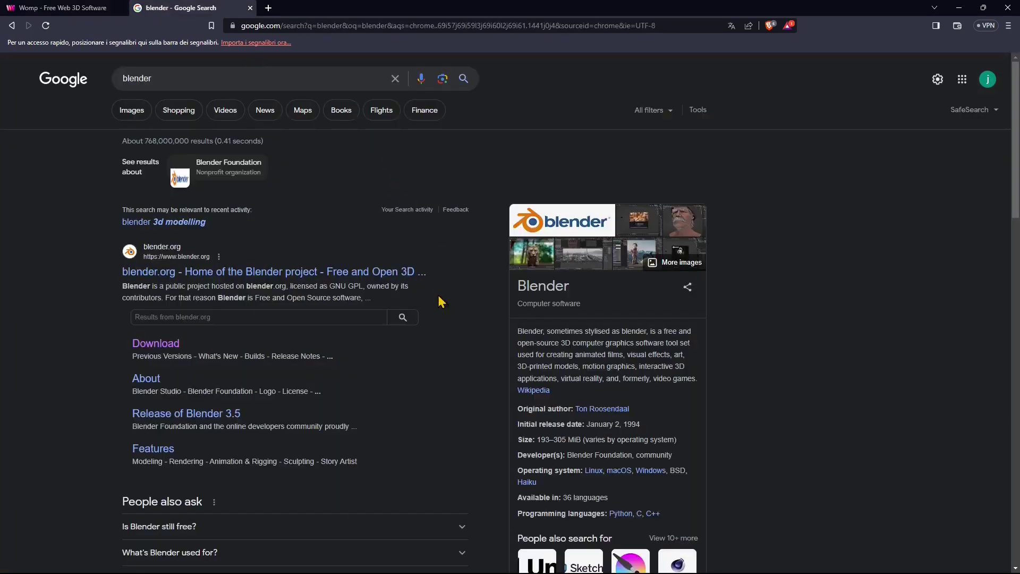
click(292, 283)
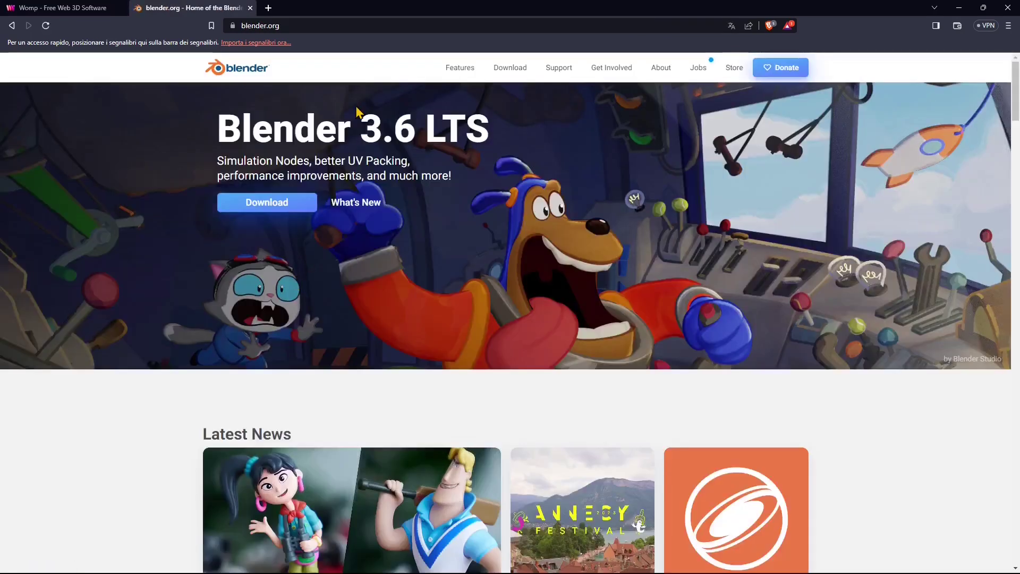
click(68, 9)
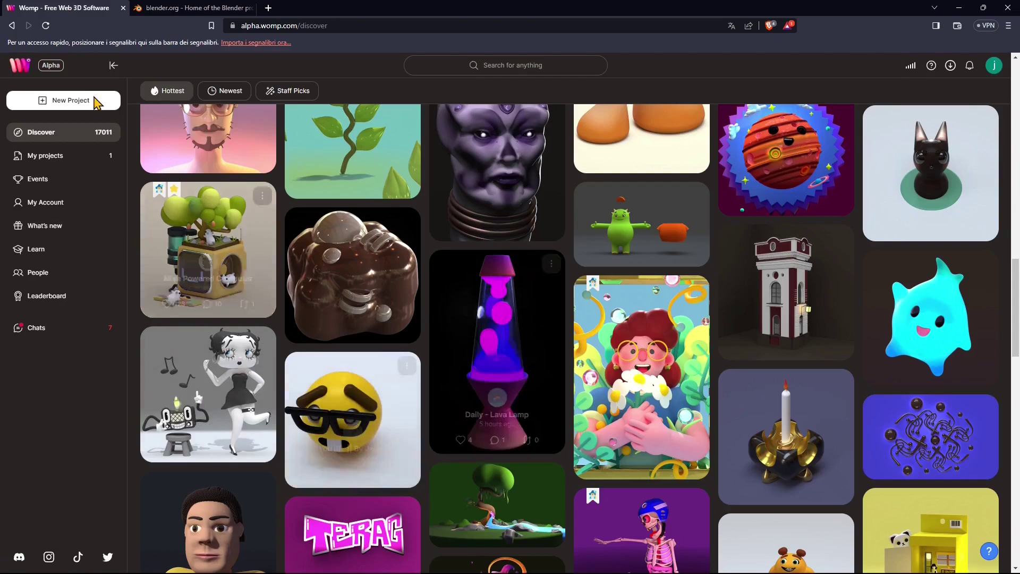
Create a new Womp project, 'untitled 348862', with a blue cube and pink glass sphere
scroll(222, 205, up, 10)
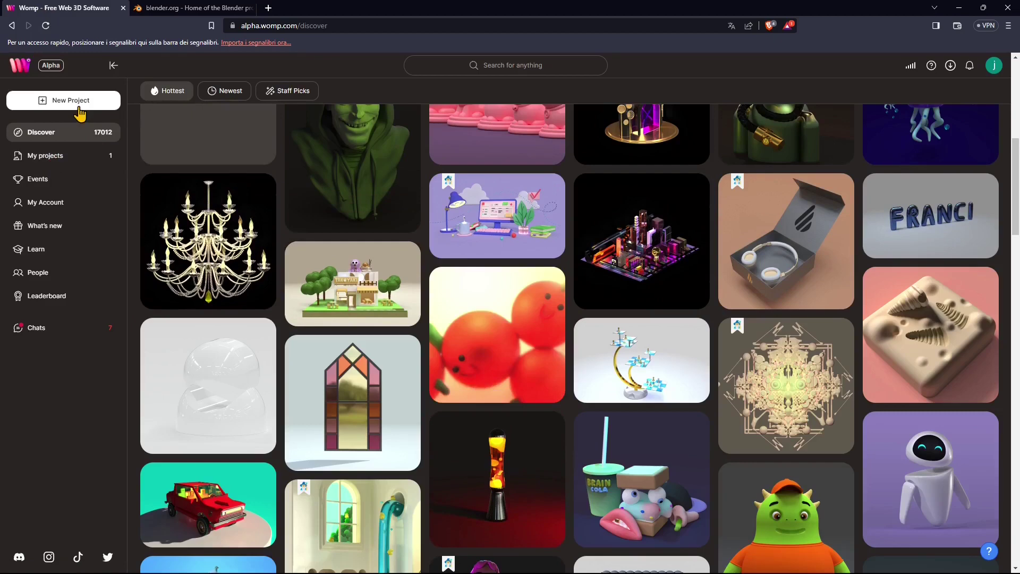
click(79, 111)
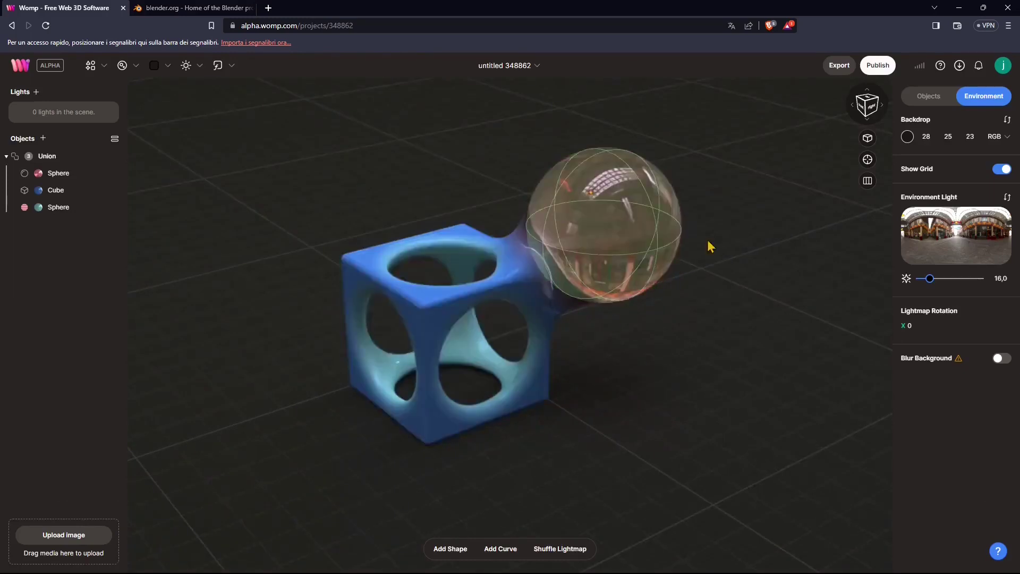
Zoom out to frame the cube-and-sphere model and show the Export options
mouse_move(563, 433)
mouse_down()
mouse_move(571, 451)
mouse_move(540, 392)
mouse_move(568, 389)
mouse_move(528, 296)
mouse_move(579, 430)
mouse_up()
scroll(606, 426, down, 5)
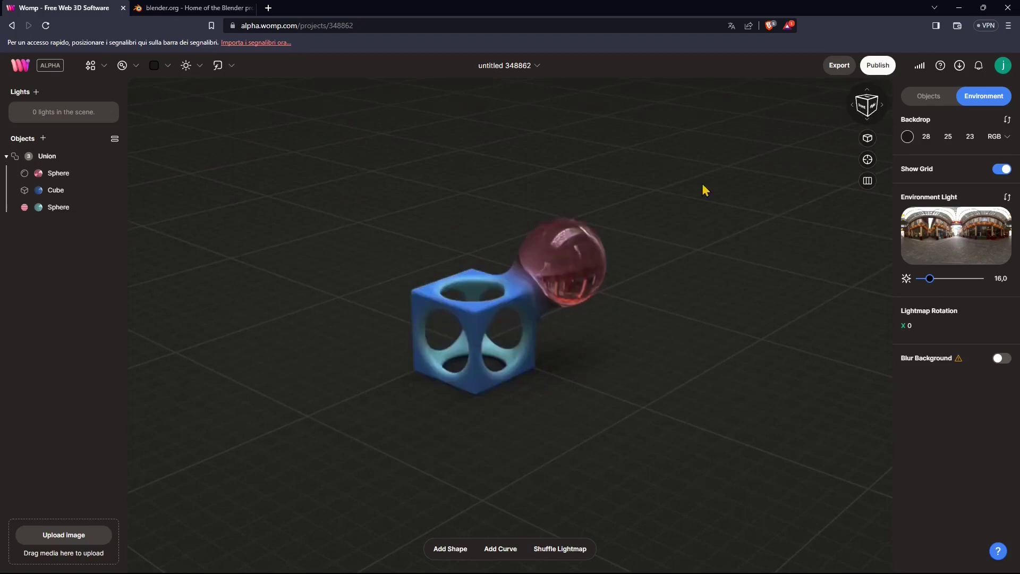
click(839, 66)
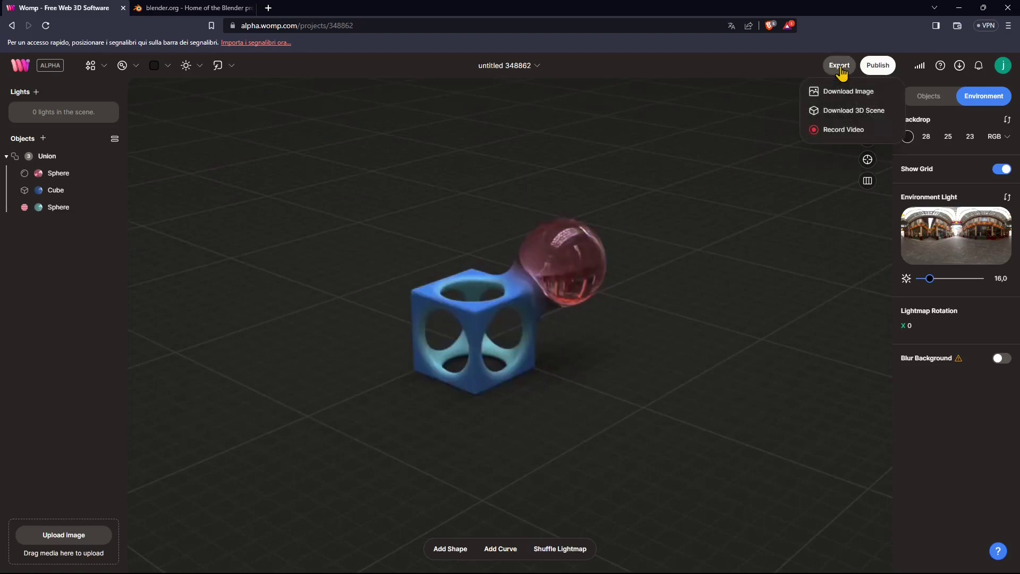
Choose Download 3D Scene and set the export Quality slider to 141
click(835, 113)
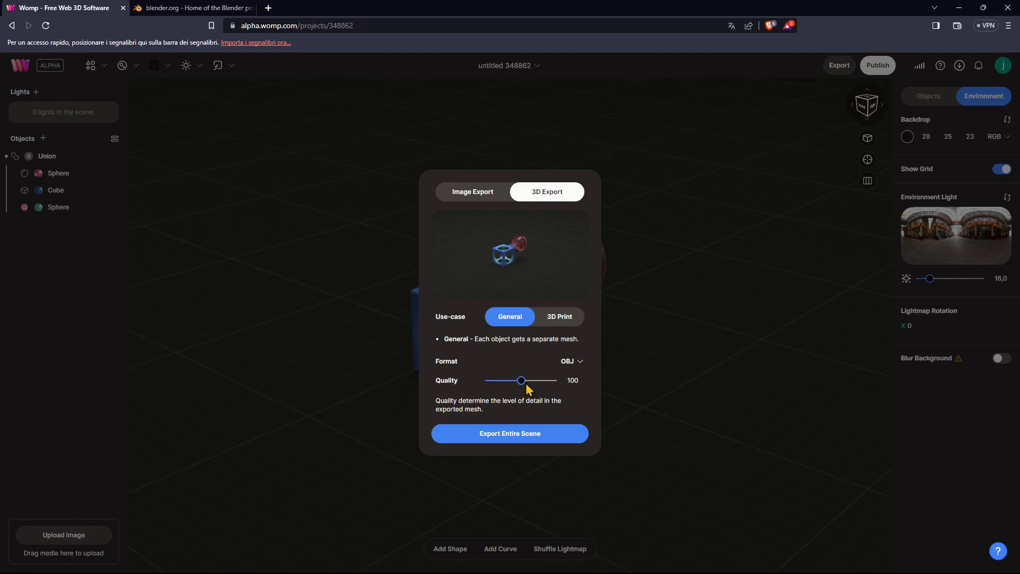
mouse_move(526, 384)
mouse_down()
mouse_move(563, 384)
mouse_move(529, 396)
mouse_up()
drag(523, 384, 539, 392)
Try the 3D Print use-case with STL format, then revert to General and OBJ
click(550, 318)
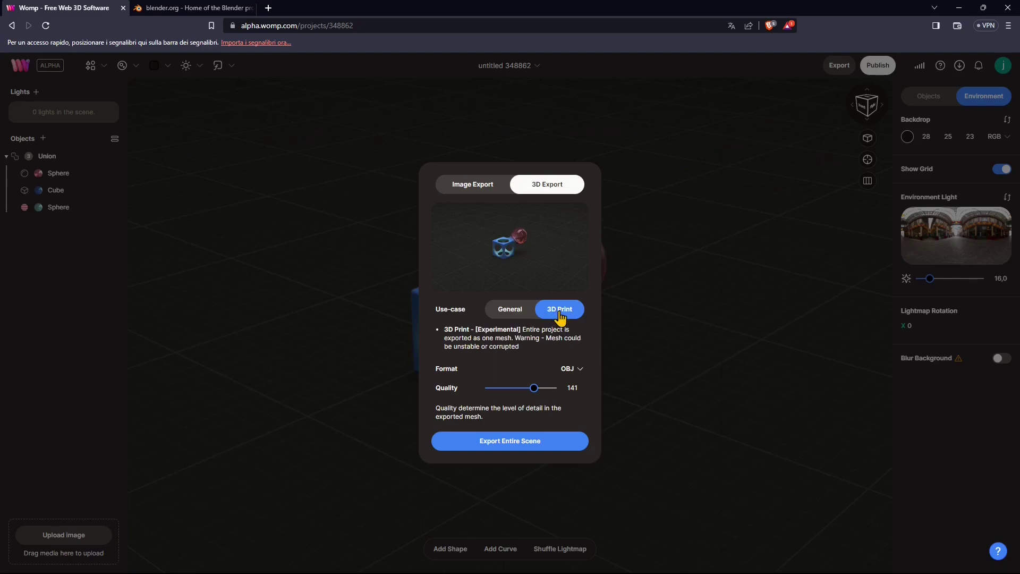
click(568, 374)
click(568, 415)
click(515, 310)
click(569, 362)
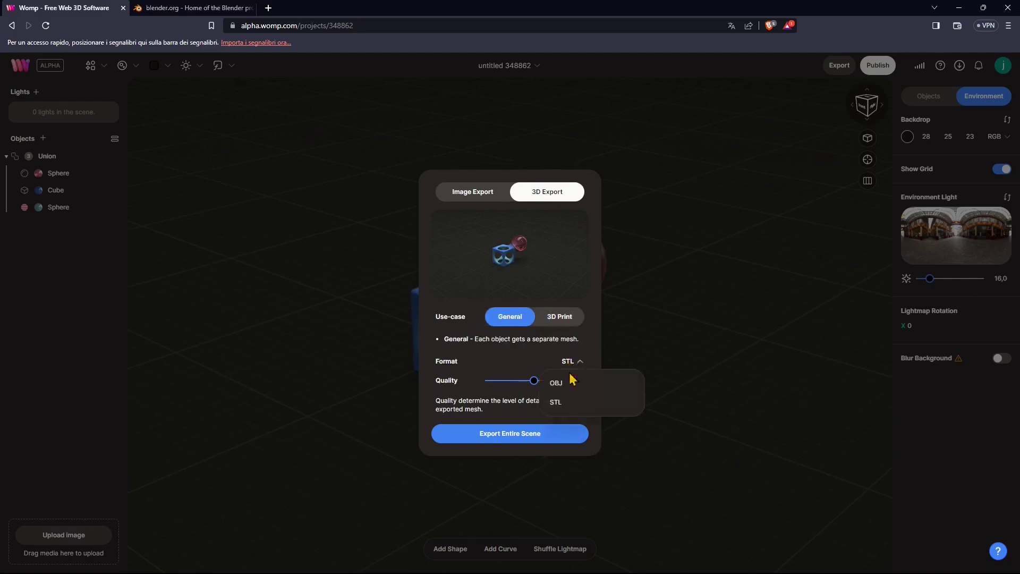
click(557, 382)
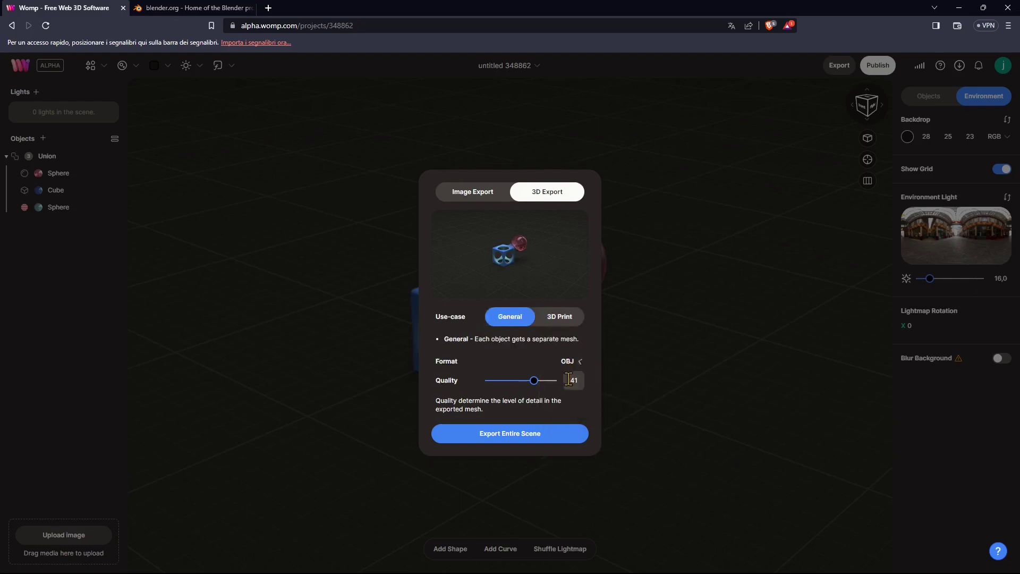
Settle on the General use-case and export the entire scene as OBJ
click(543, 317)
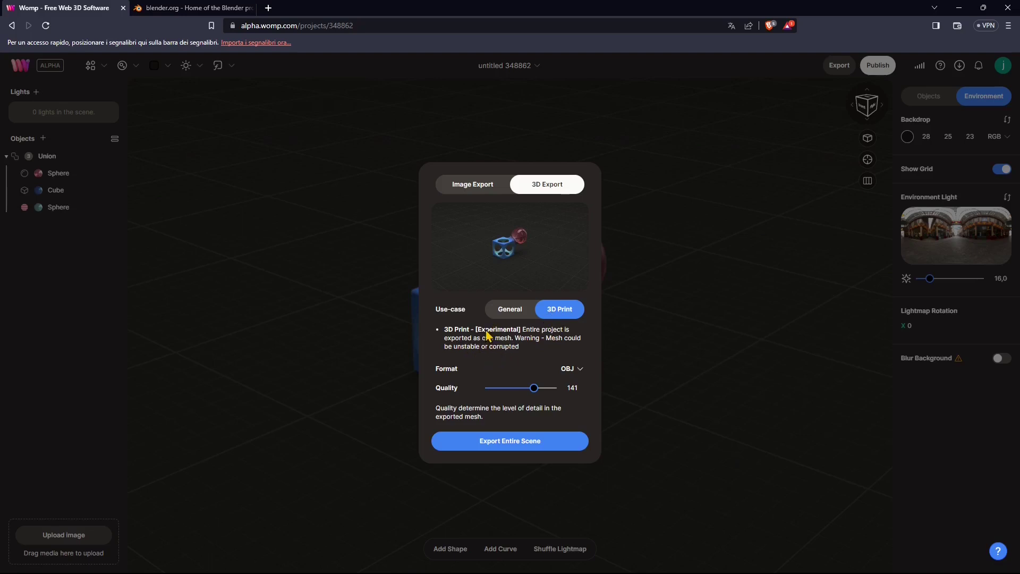
click(509, 310)
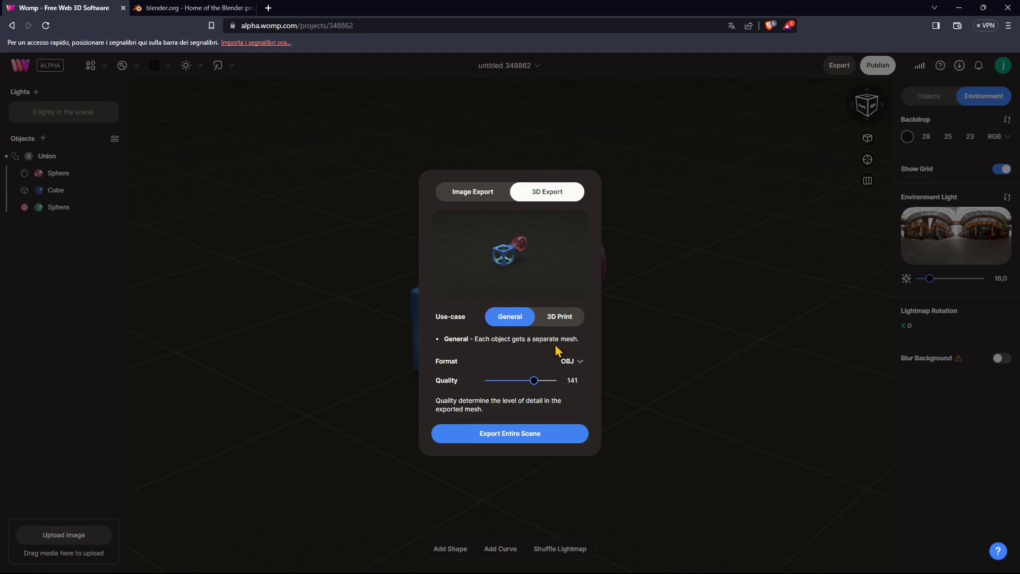
click(563, 320)
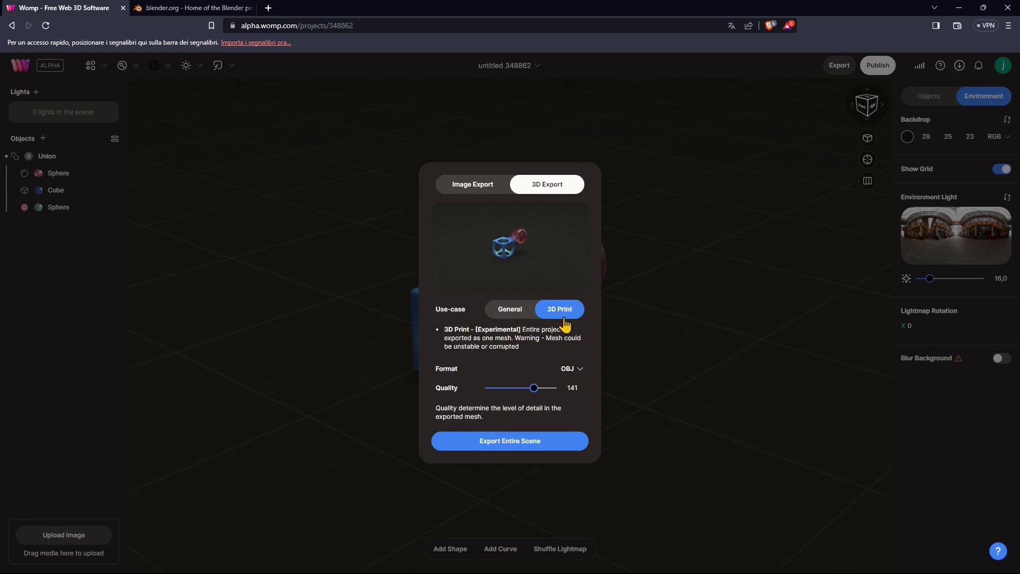
click(509, 319)
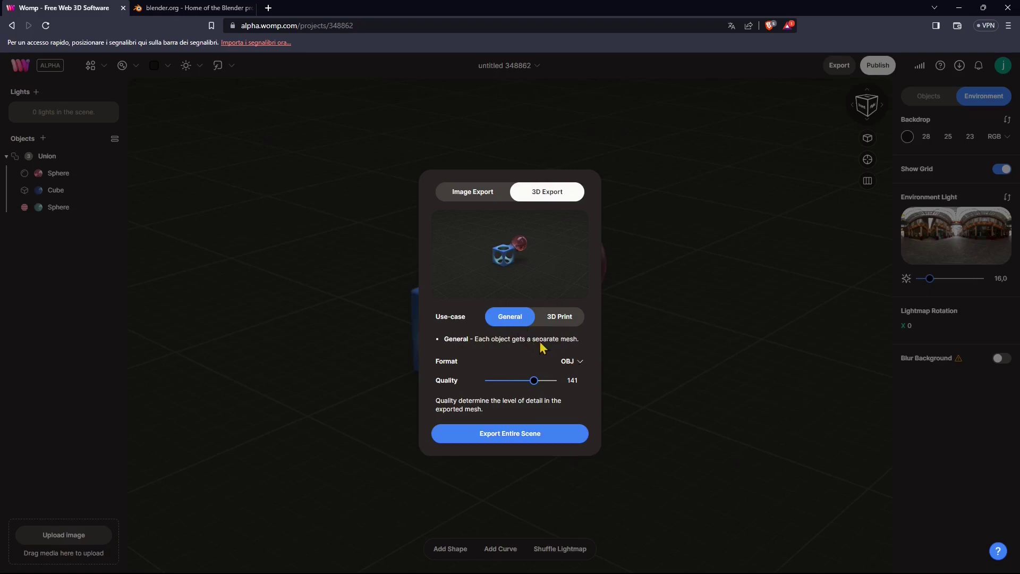
click(533, 439)
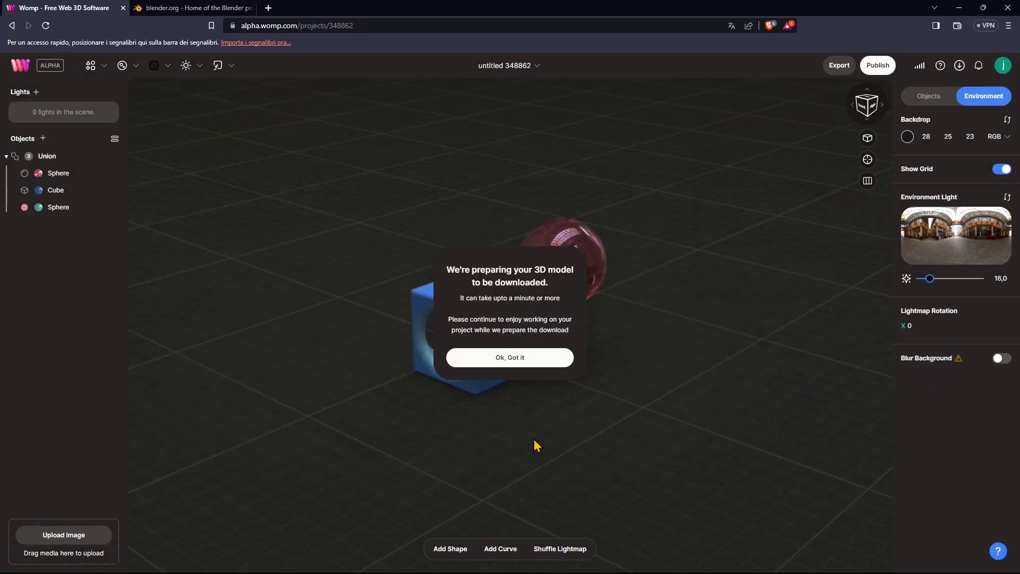
Dismiss the preparation notice and show the Downloads list with Mesh 297025 processing
click(513, 364)
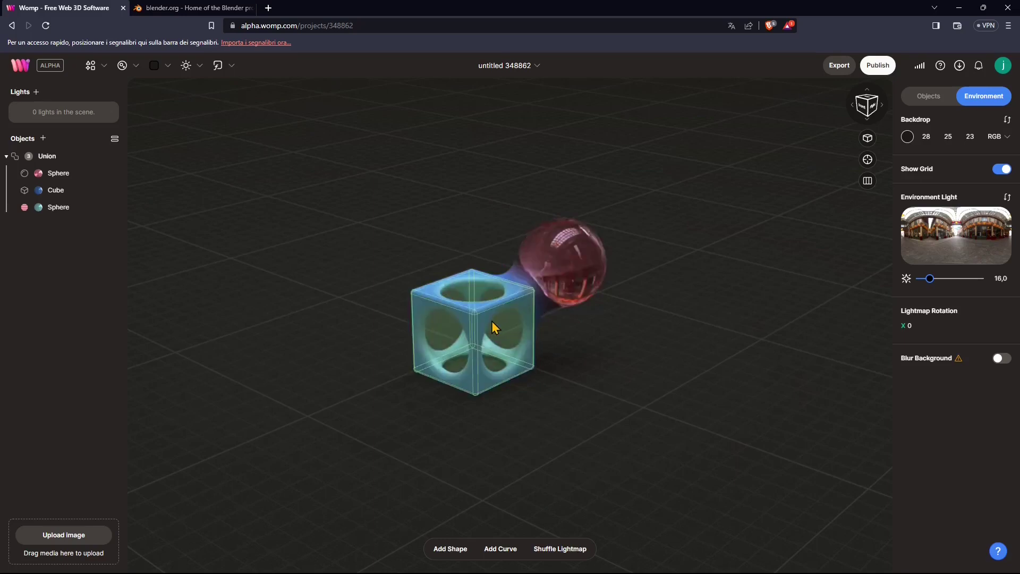
click(959, 70)
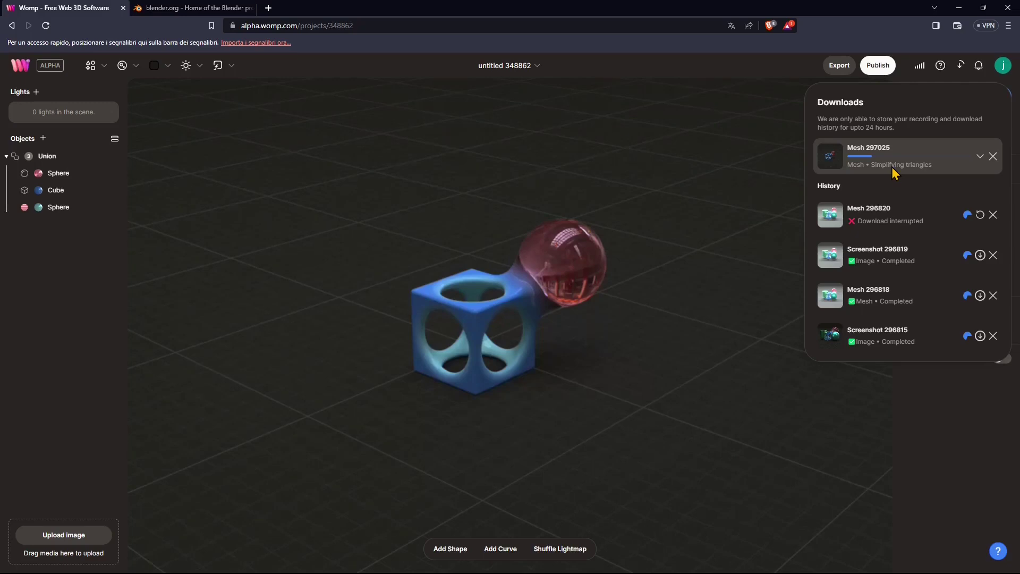
Expand the Mesh 297025 download entry to follow its export progress
click(980, 157)
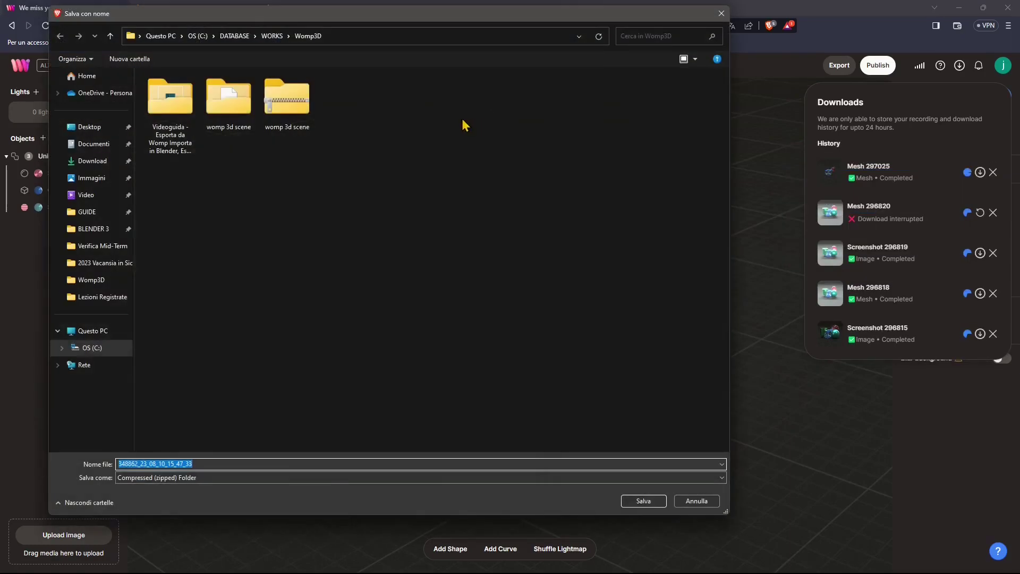
Save the zipped mesh as 'test obj general' in the Womp3D folder
text(test obj general)
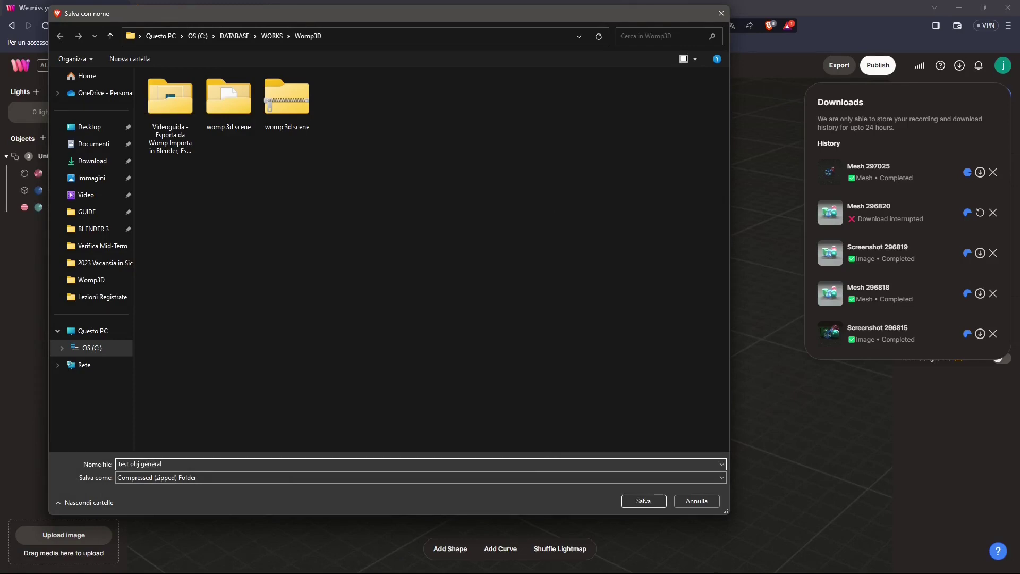
click(643, 500)
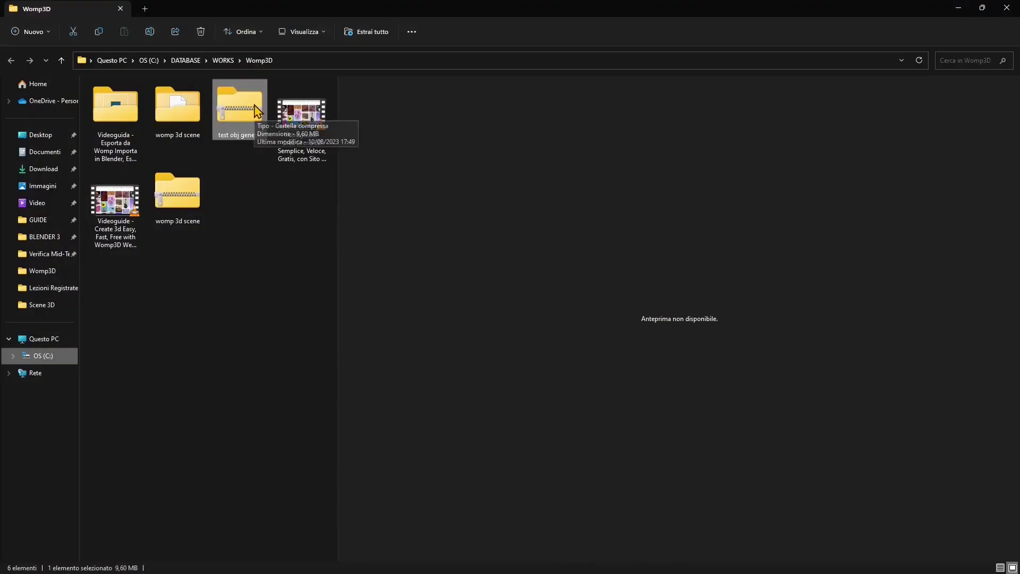
Extract all of the 'test obj general' zip into its own folder
right_click(240, 114)
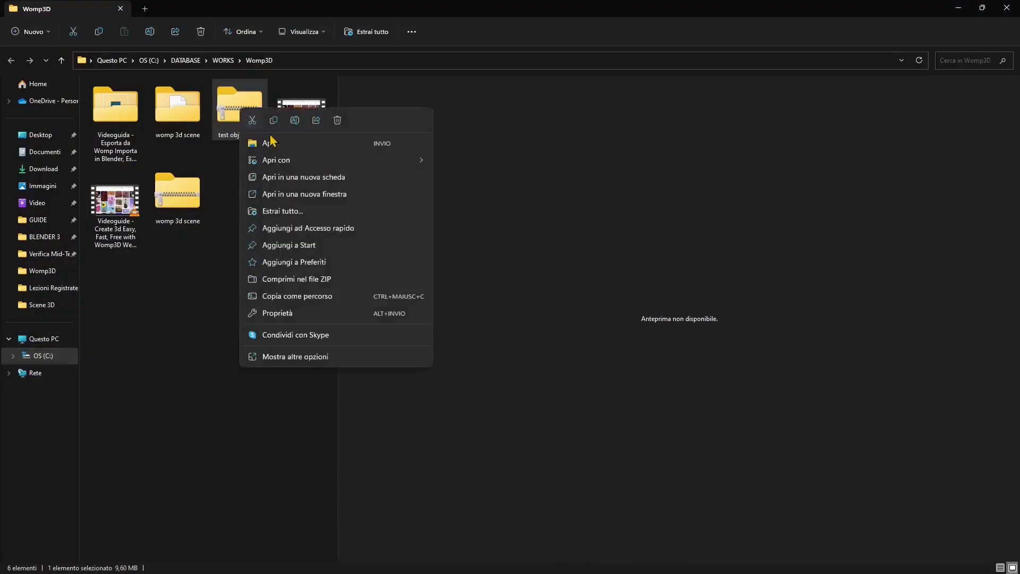
click(283, 215)
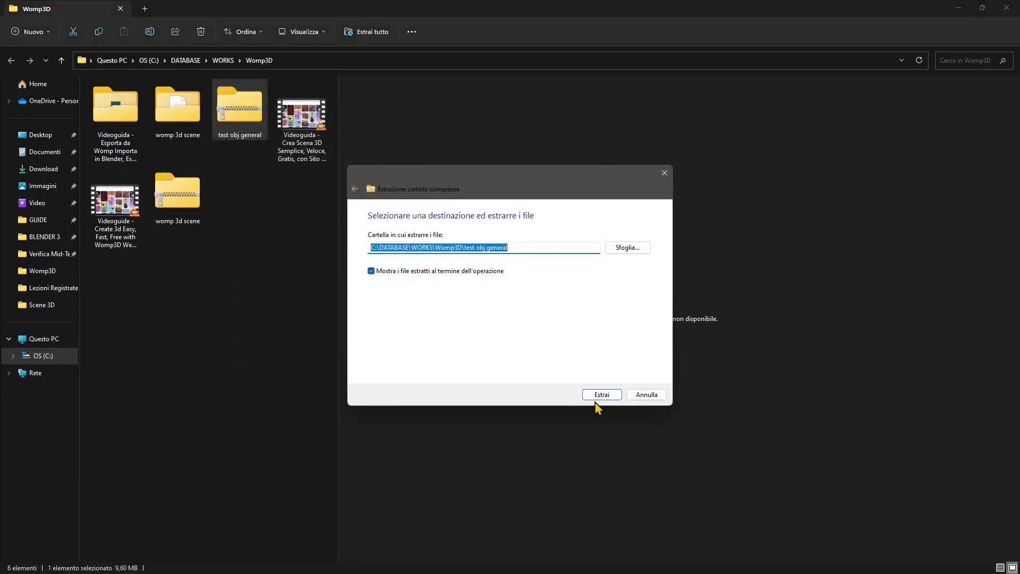
click(600, 397)
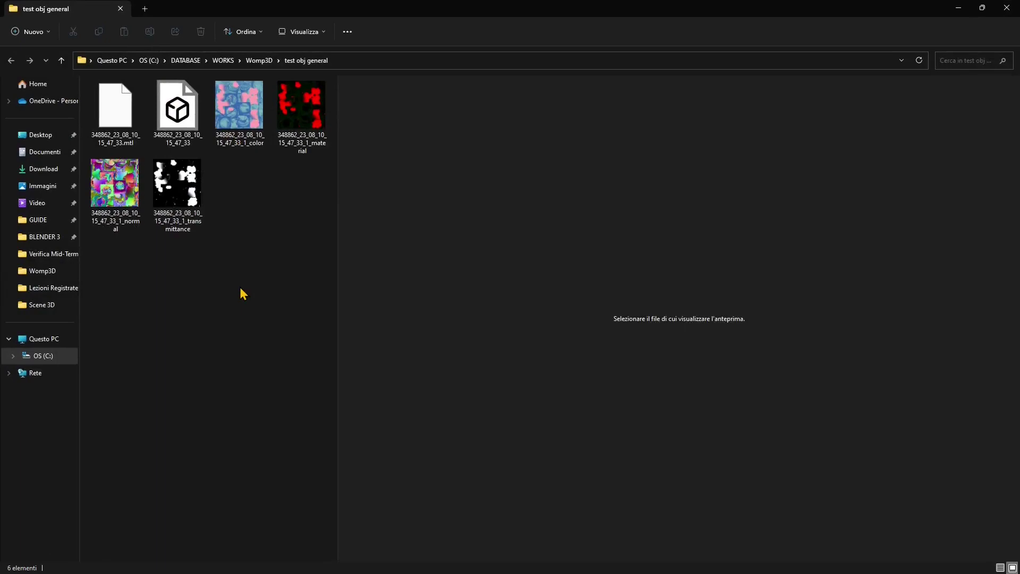
Preview the color, material and transmittance maps, the MTL and the OBJ model
click(239, 109)
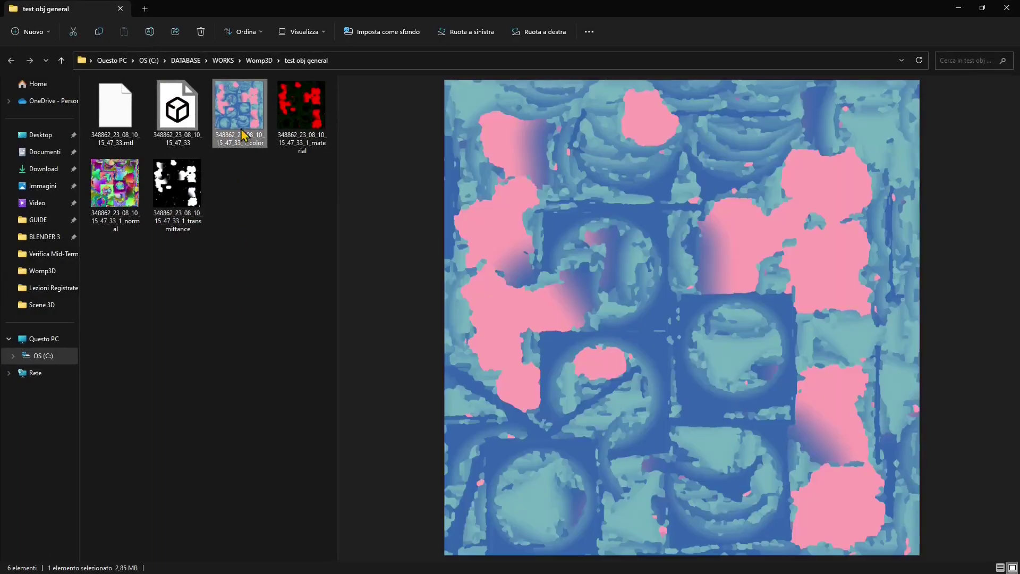
click(308, 122)
click(202, 201)
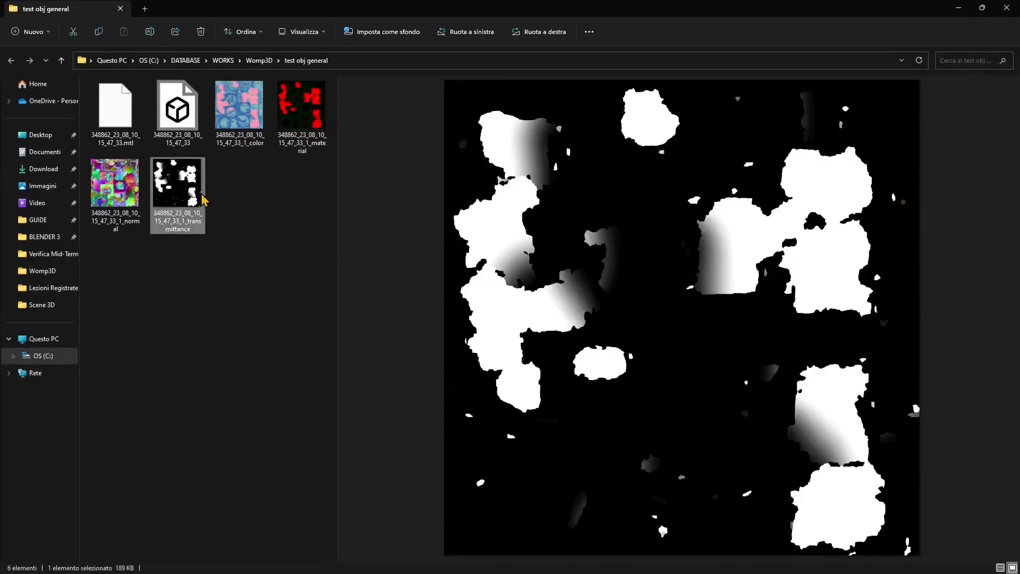
click(113, 206)
click(239, 122)
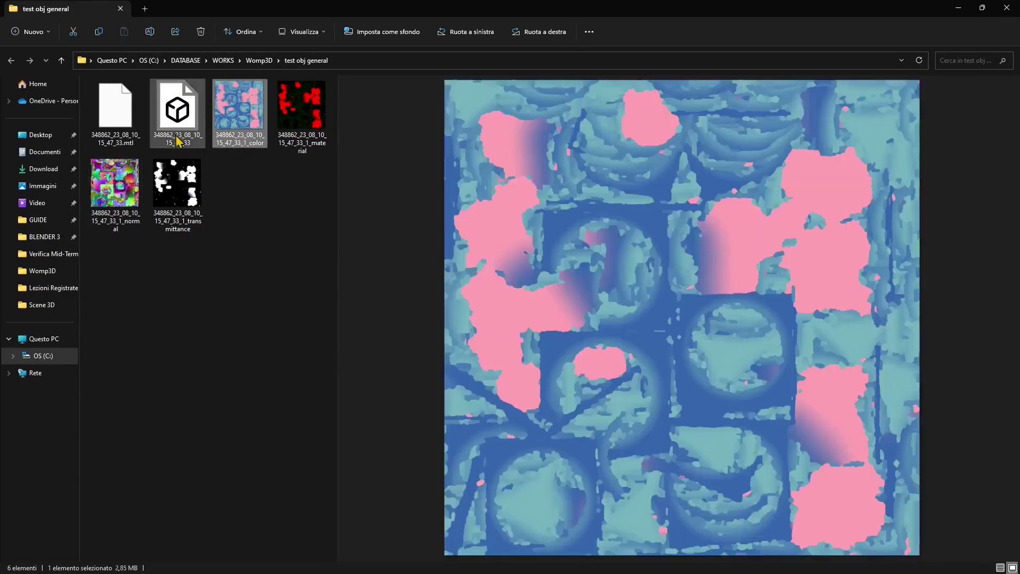
click(179, 139)
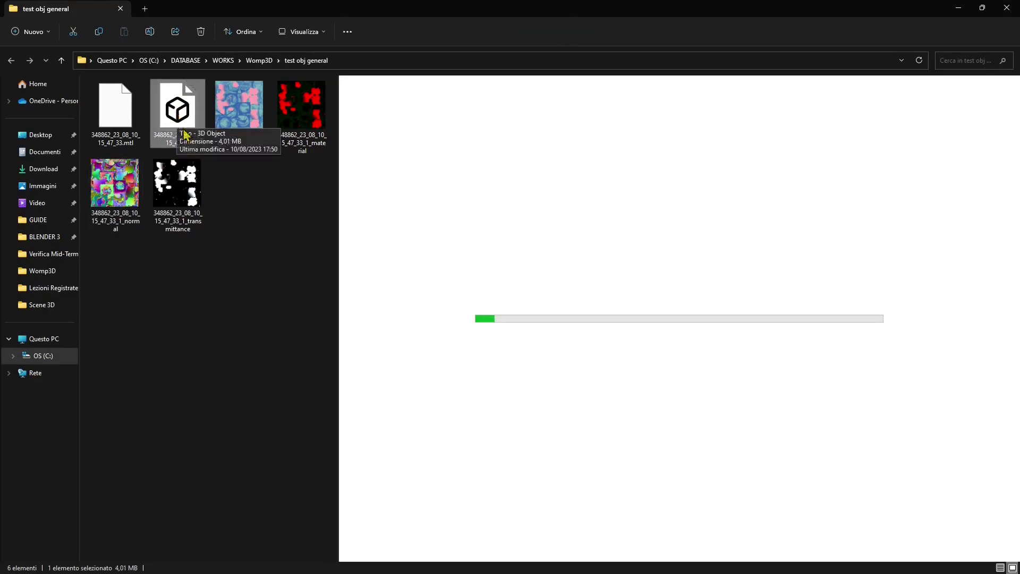
click(121, 147)
click(176, 143)
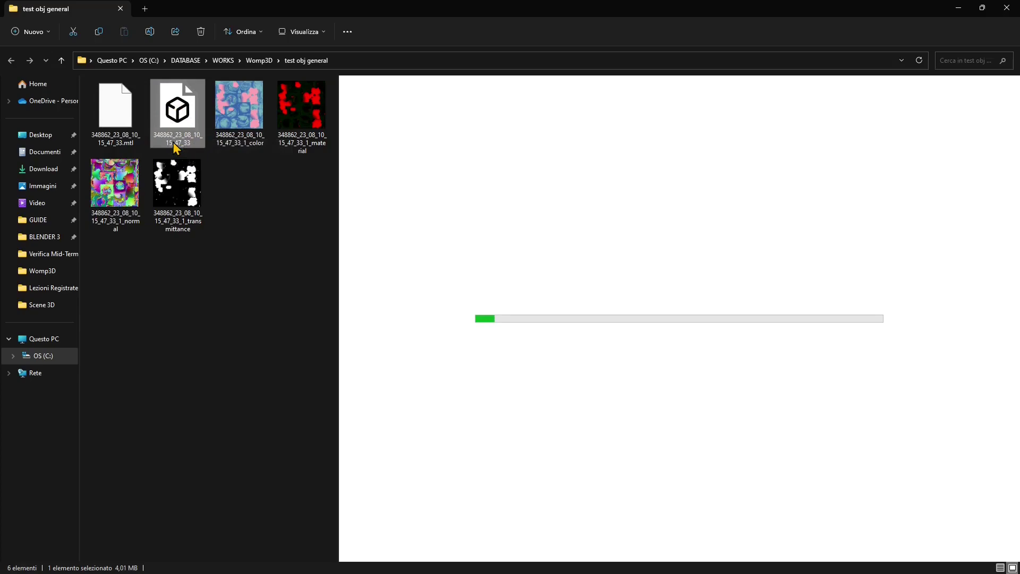
Go back to the Womp3D folder and minimize Explorer and the browser to reach Blender
key(alt+Up)
click(960, 11)
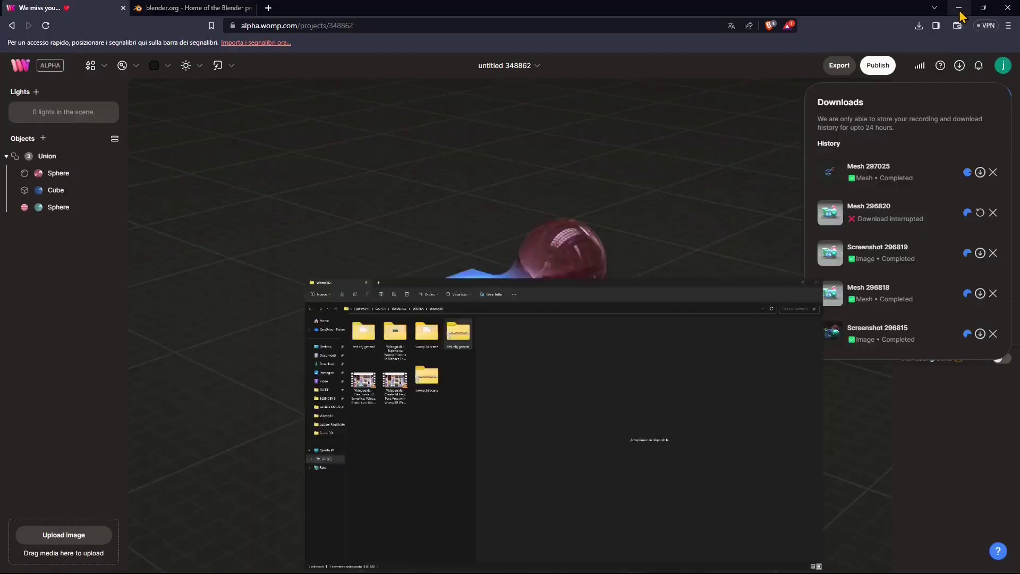
click(959, 10)
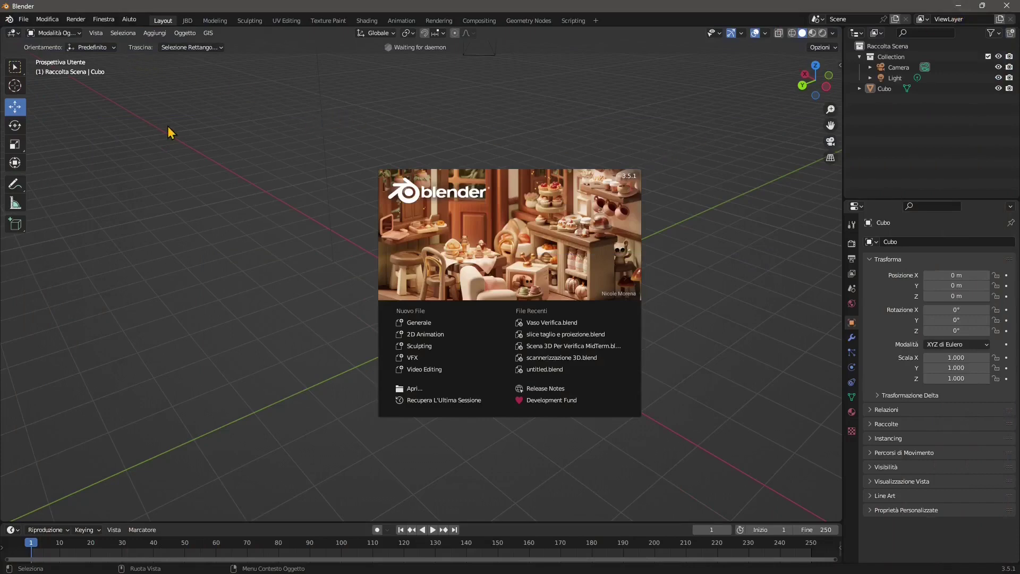
Dismiss Blender's splash screen and bring up the File > Import formats list
click(30, 24)
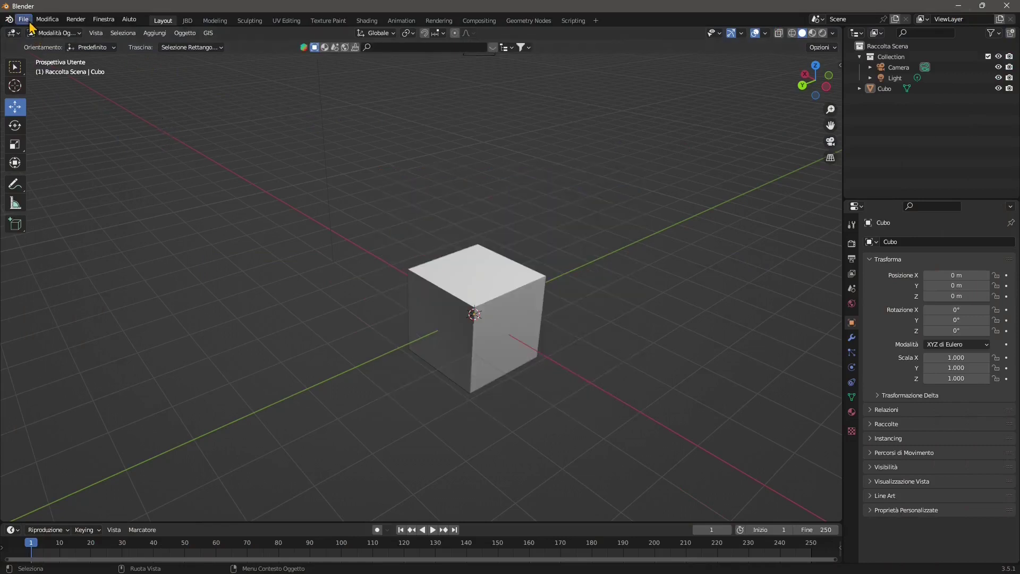
click(30, 23)
mouse_move(87, 164)
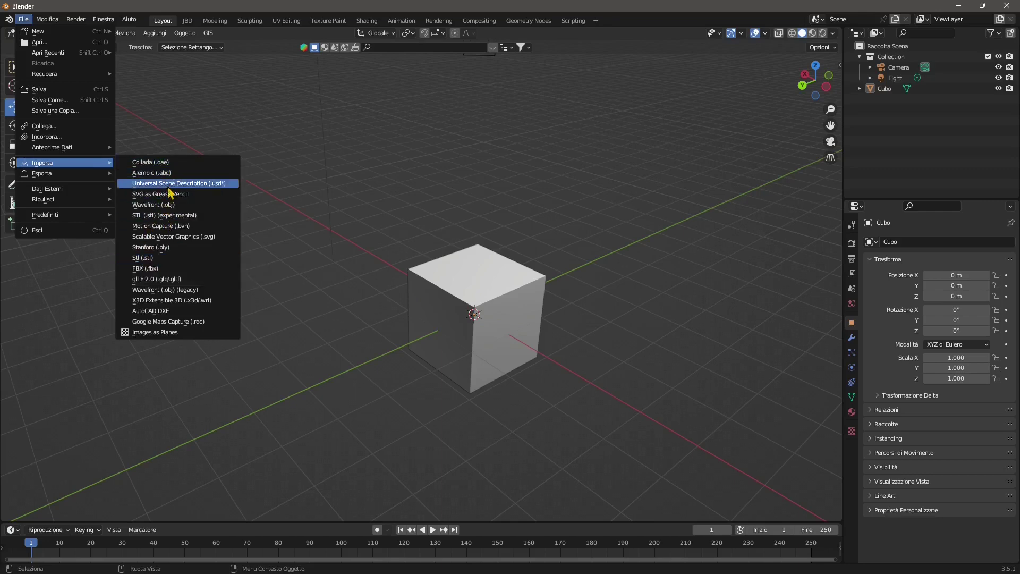
Import the .obj model from C:\DATABASE\WORKS\Womp3D\test obj general as a Wavefront OBJ
click(169, 205)
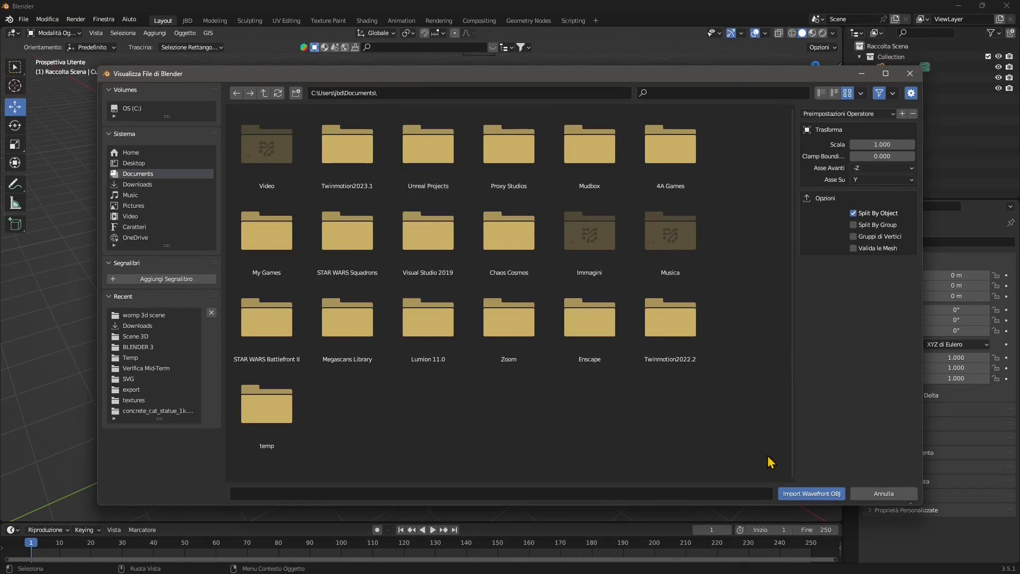
click(142, 317)
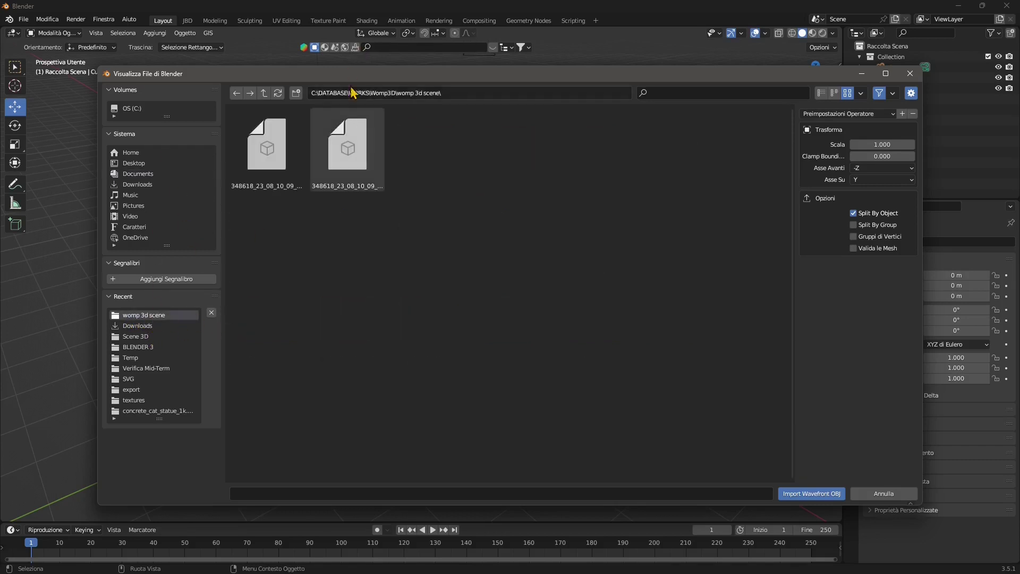
click(264, 93)
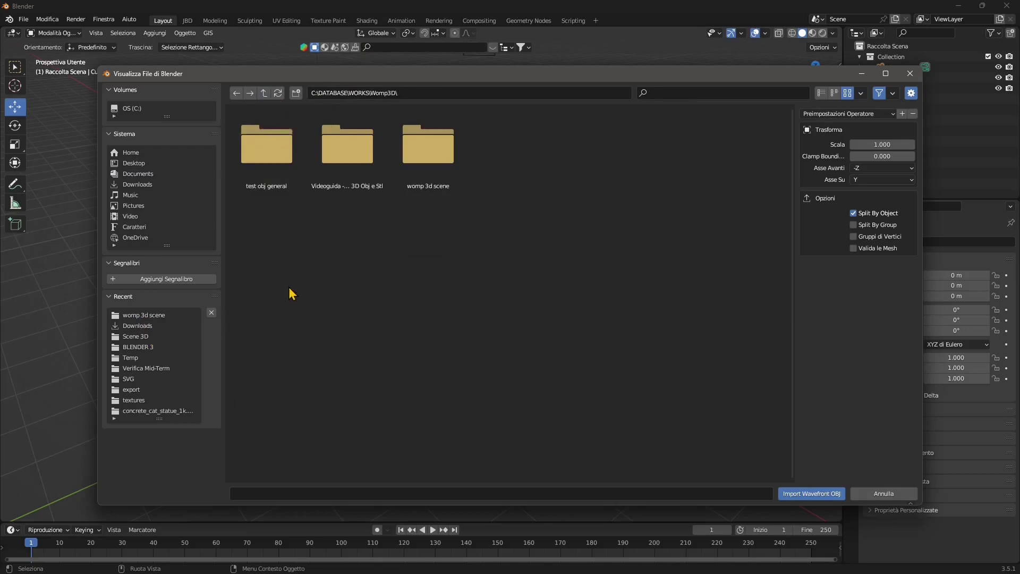
click(251, 142)
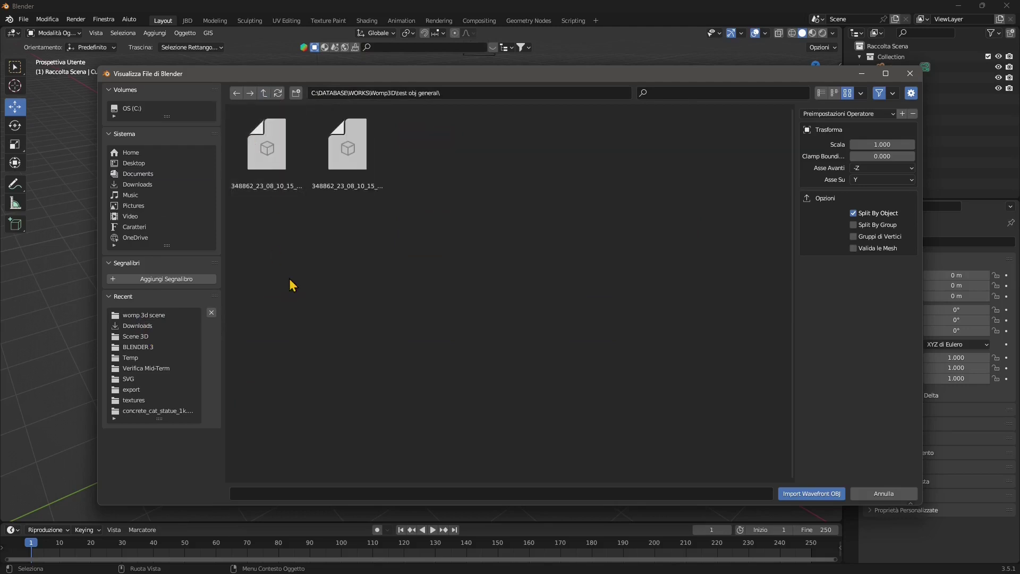
click(375, 188)
click(279, 182)
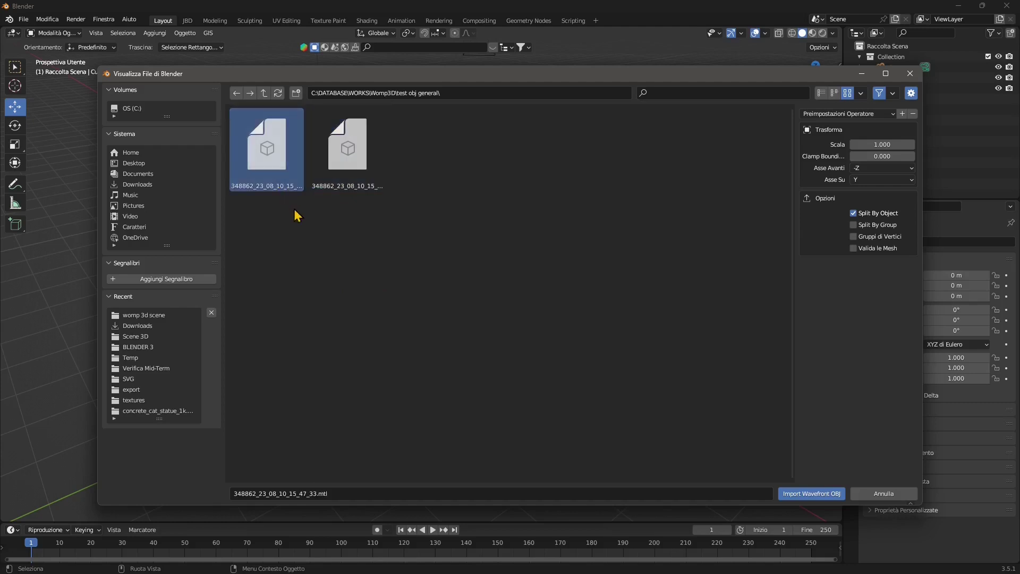
click(338, 178)
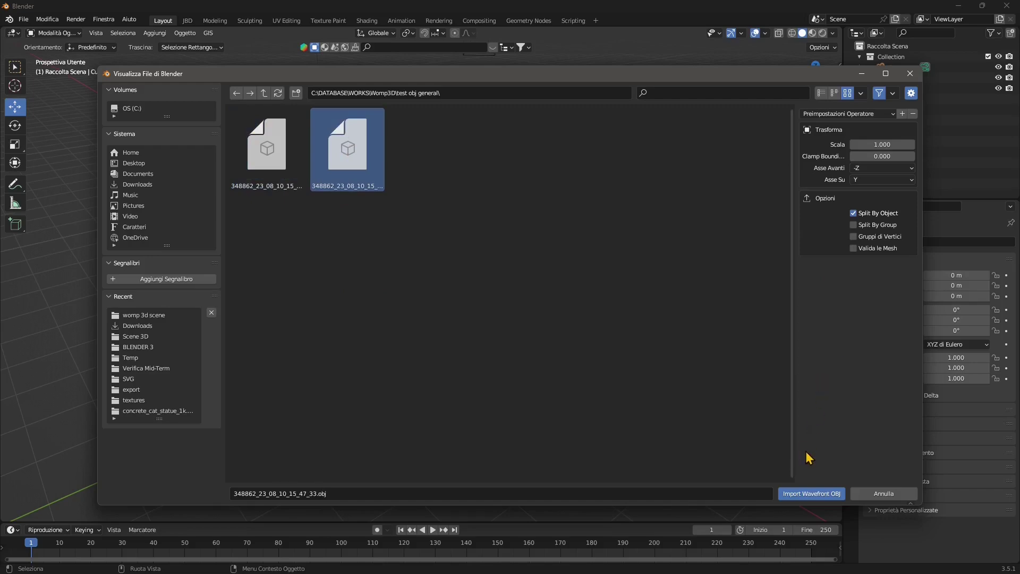
click(809, 492)
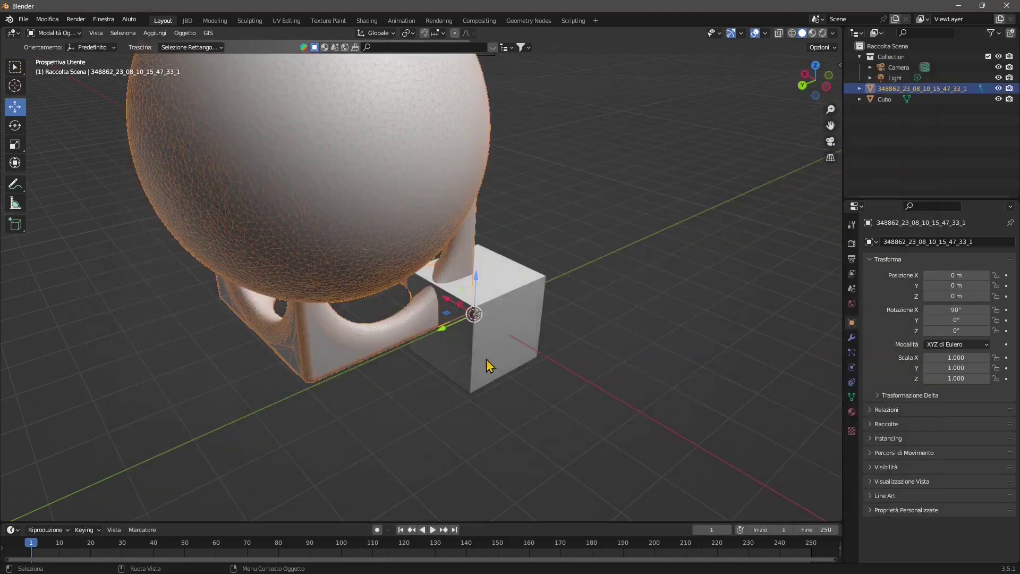
Select the imported mesh and expand its mesh data and material in the Outliner
scroll(485, 364, down, 4)
middle_drag(584, 371, 406, 387)
scroll(504, 339, up, 2)
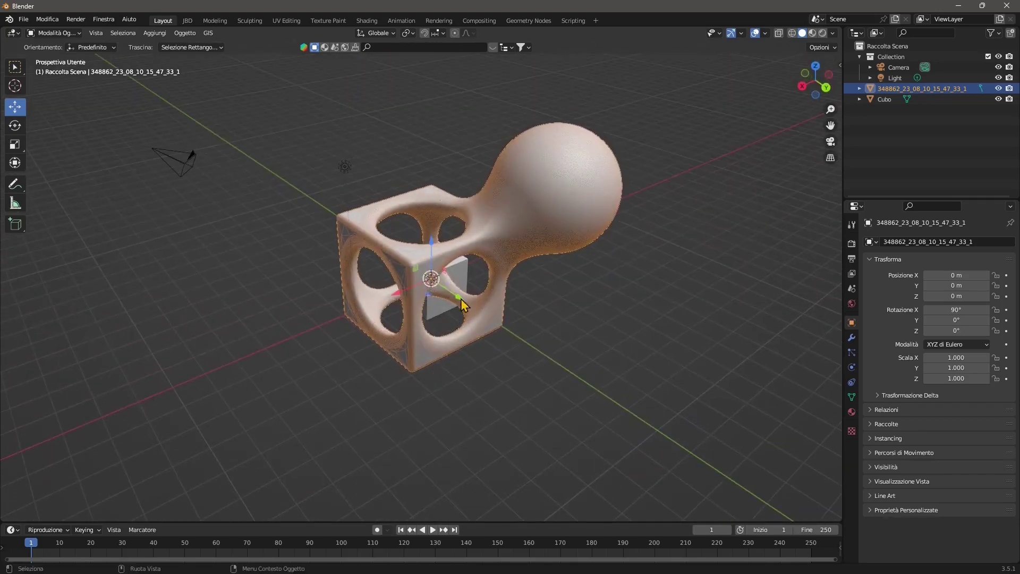
drag(460, 300, 510, 371)
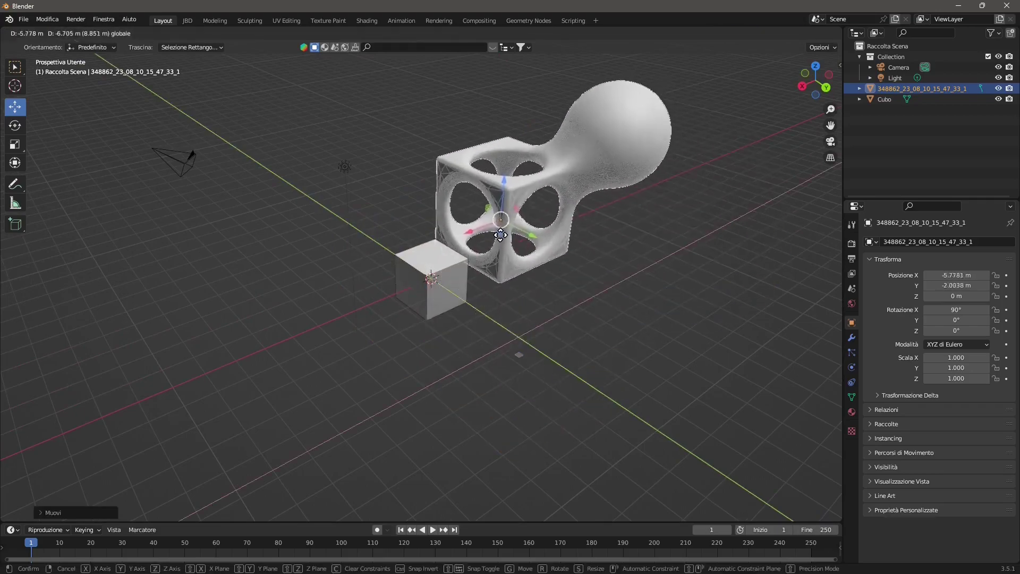
middle_drag(510, 372, 560, 227)
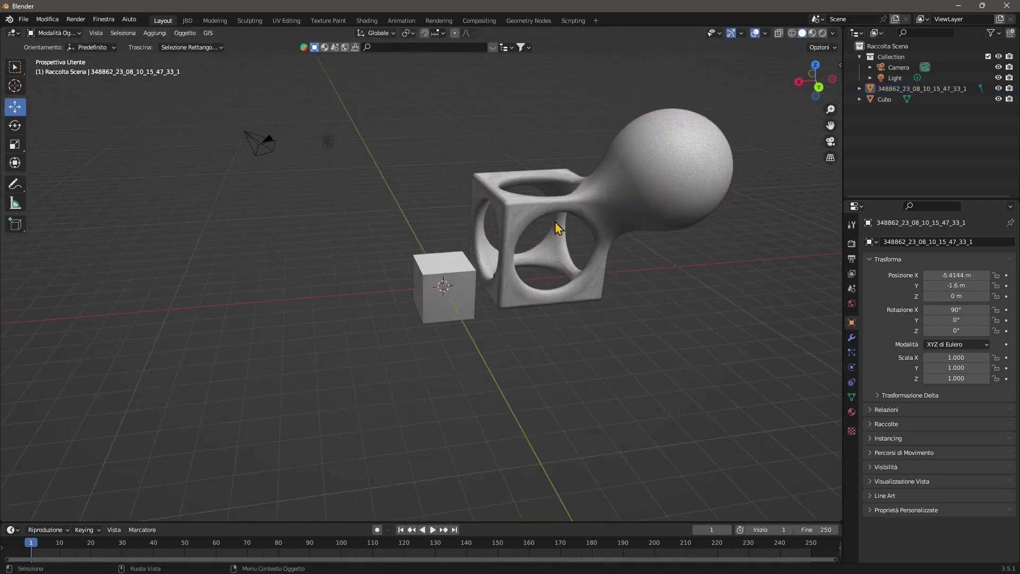
click(560, 227)
shift+middle_drag(437, 364, 398, 421)
scroll(494, 229, up, 3)
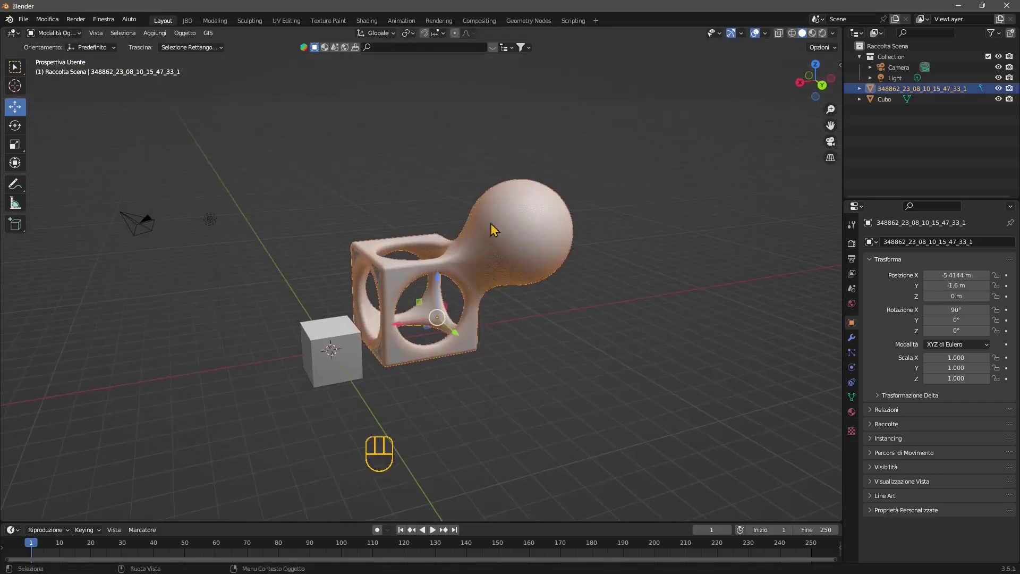
click(859, 88)
click(870, 100)
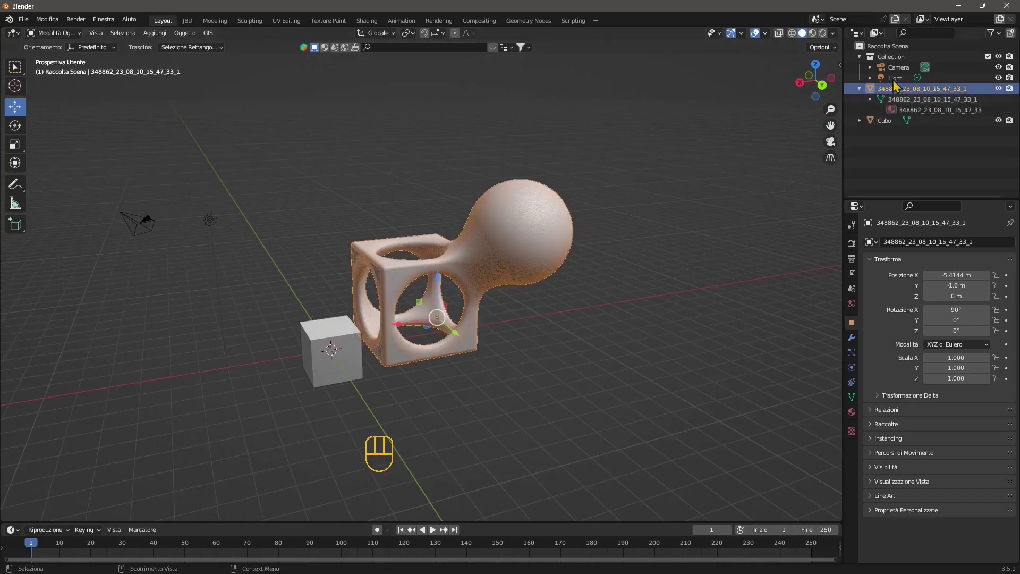
Delete the small default cube Cubo
click(373, 374)
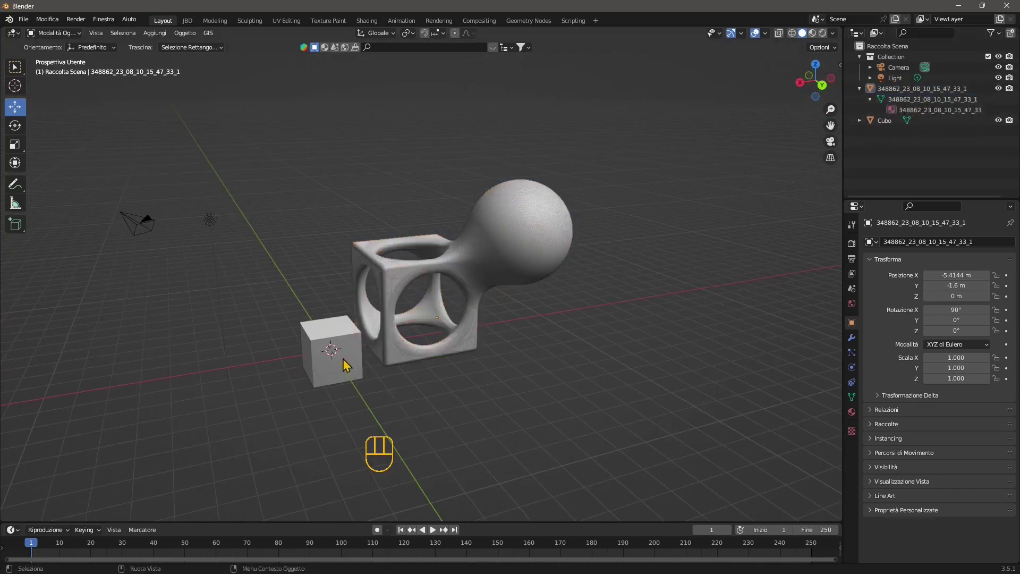
click(327, 355)
key(x)
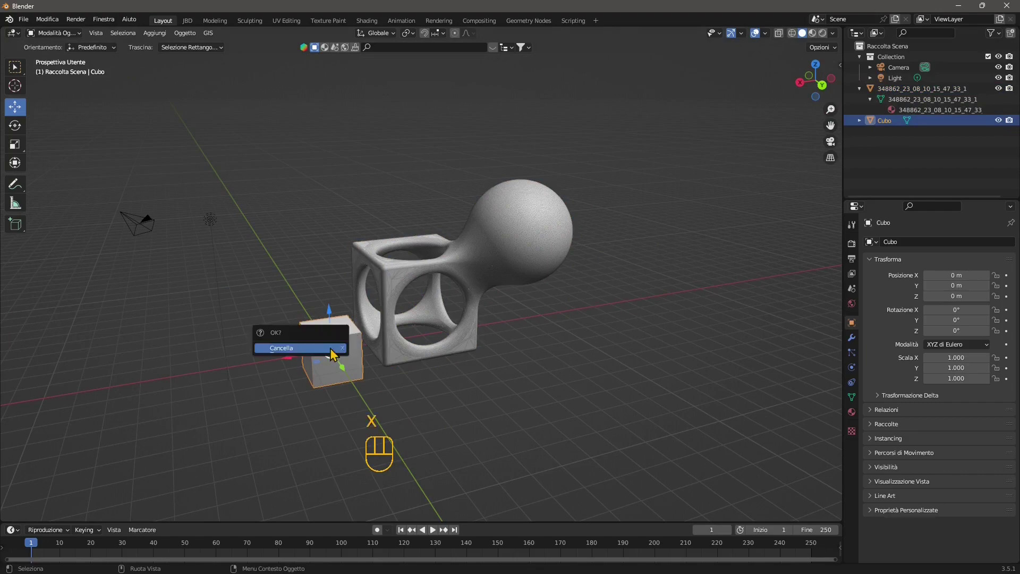
click(317, 348)
Move the imported cube-and-sphere mesh toward the origin, to about X -2.4593 m
scroll(445, 402, up, 3)
scroll(445, 403, down, 3)
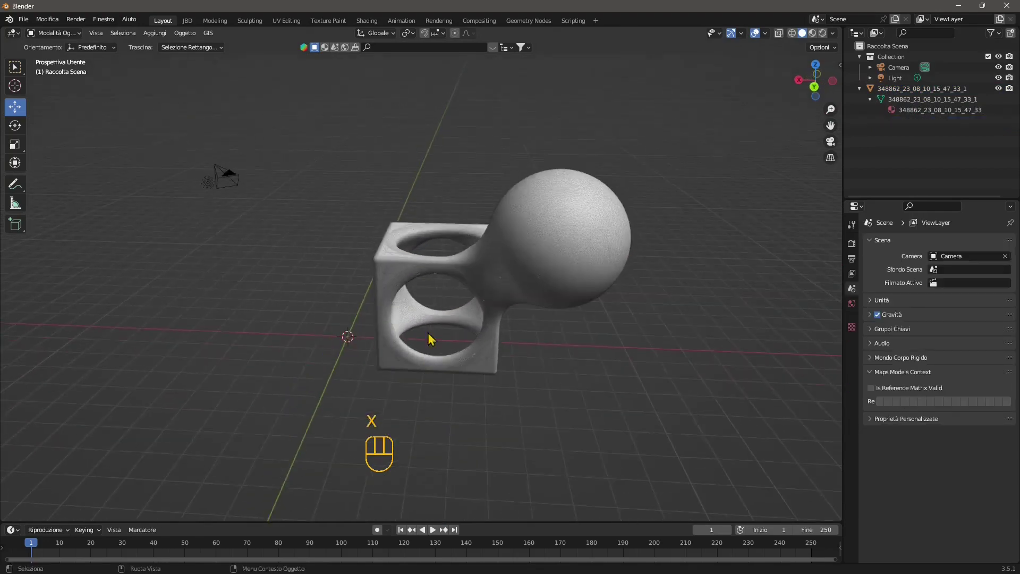
click(454, 340)
drag(454, 340, 375, 322)
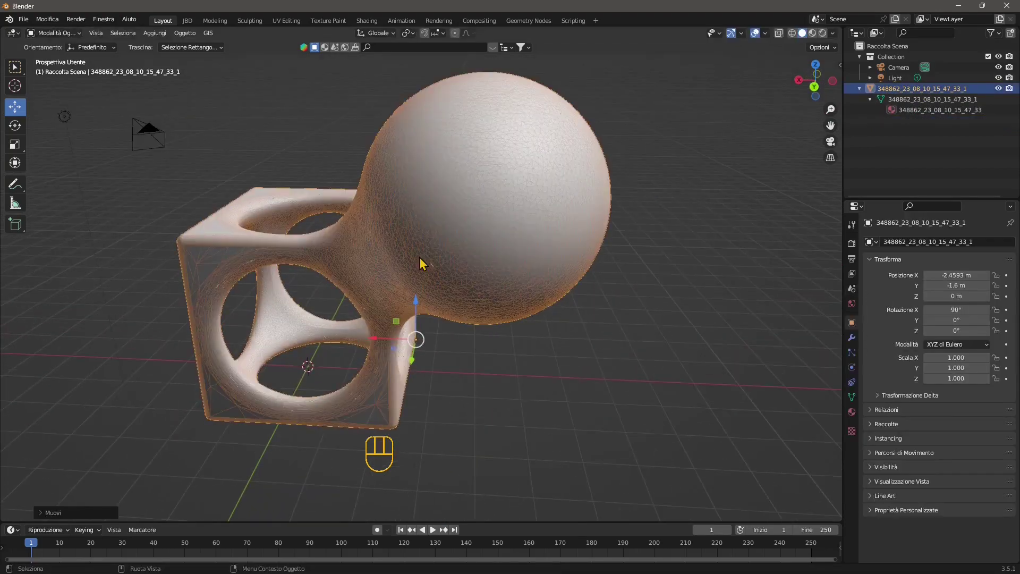
Orbit and zoom around the wireframe cube-and-sphere mesh to inspect the sphere above the cube
scroll(327, 298, up, 3)
scroll(326, 298, up, 6)
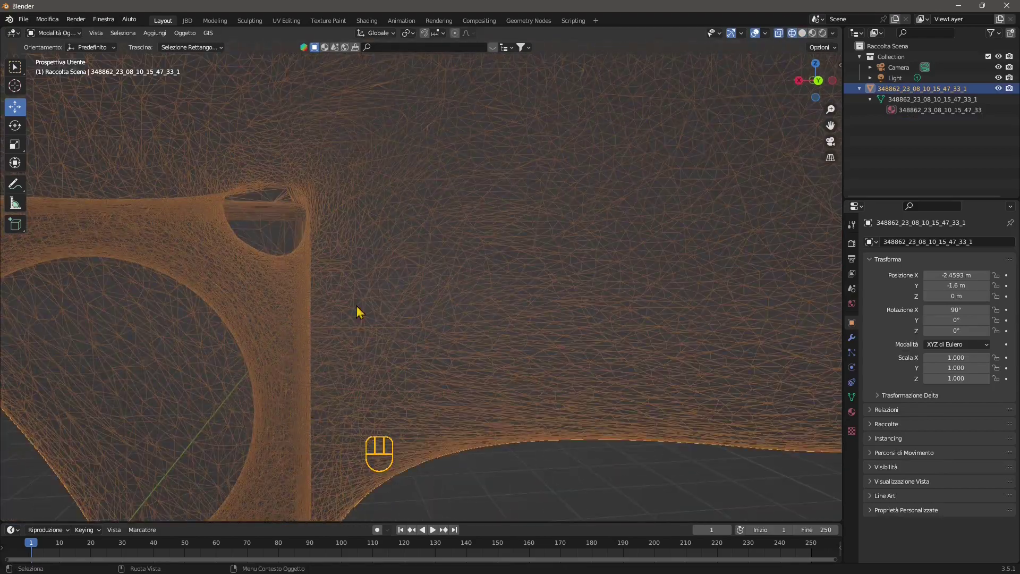
scroll(300, 392, down, 3)
middle_drag(303, 393, 403, 289)
middle_drag(360, 372, 318, 353)
scroll(319, 353, down, 4)
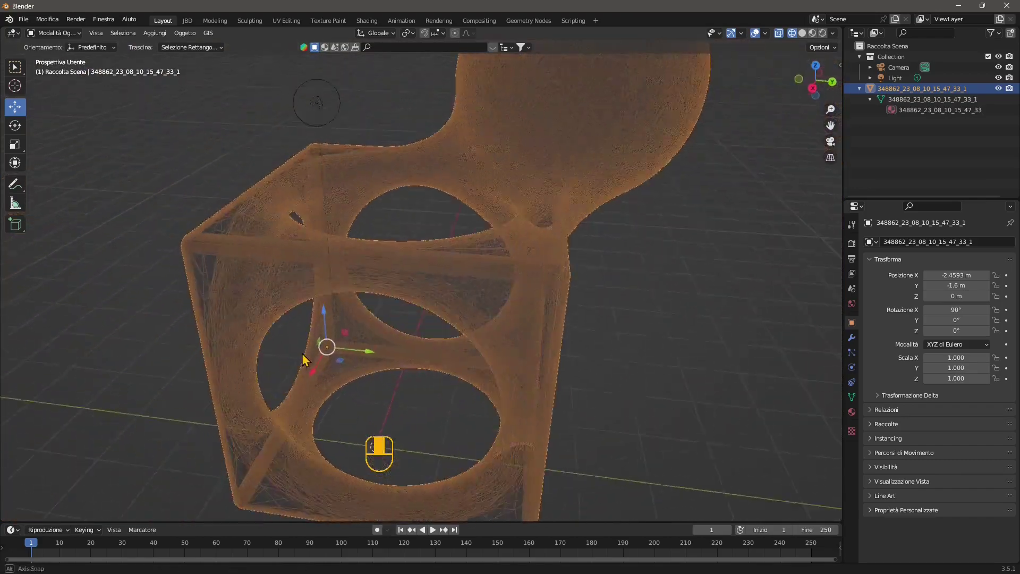
scroll(339, 352, up, 3)
middle_drag(257, 379, 370, 295)
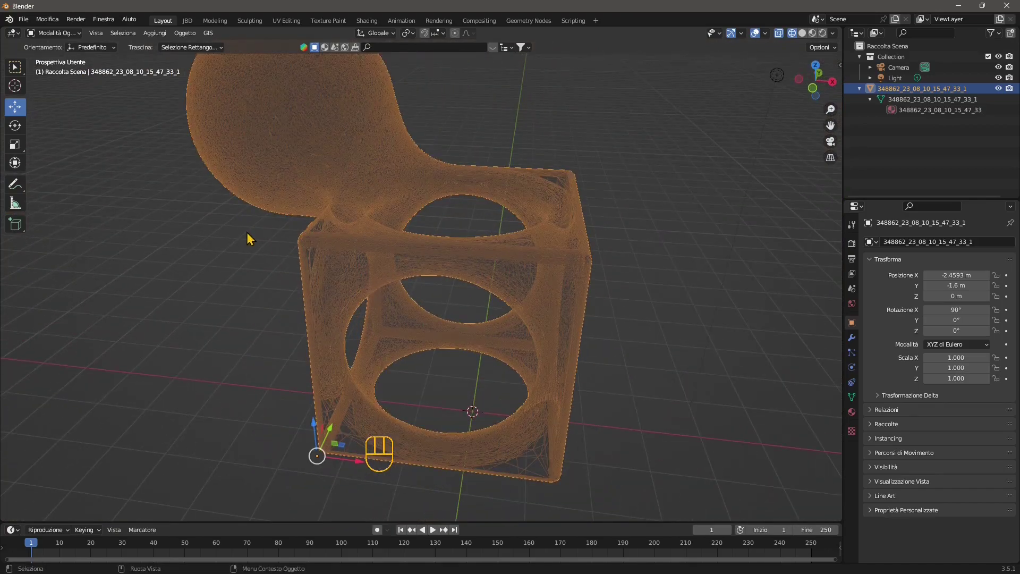
middle_drag(291, 296, 376, 255)
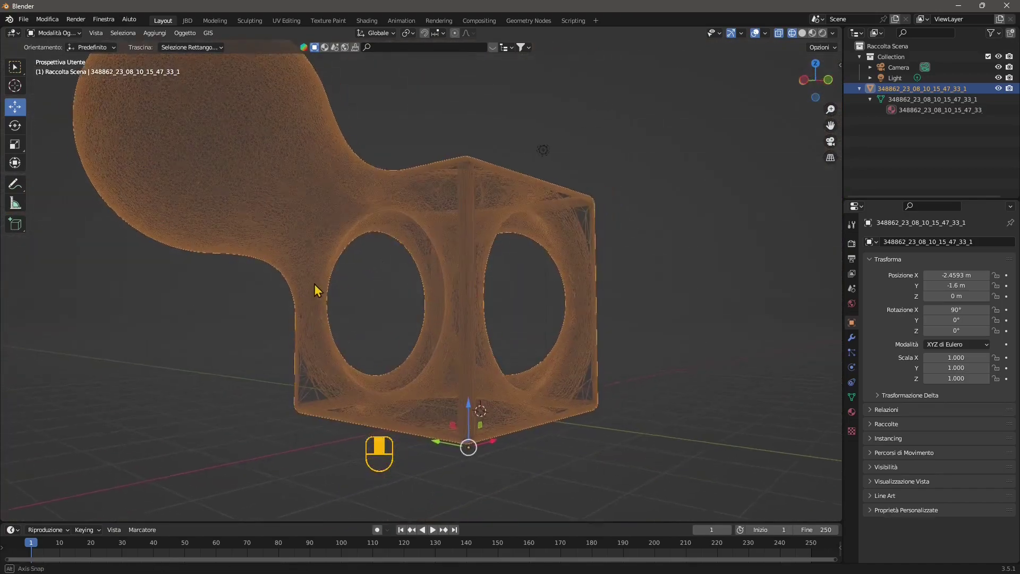
mouse_move(317, 288)
middle_down()
mouse_move(350, 315)
mouse_move(462, 353)
mouse_move(519, 360)
mouse_move(599, 250)
mouse_move(357, 250)
mouse_move(450, 306)
mouse_move(498, 257)
middle_up()
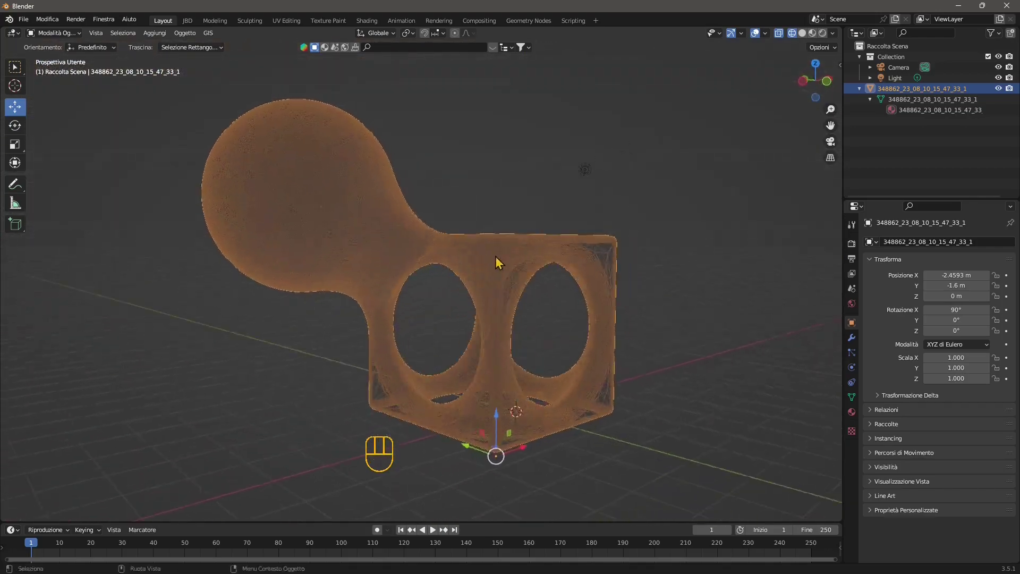
Preview the mesh in Material Preview, then switch the viewport to Rendered shading
click(812, 33)
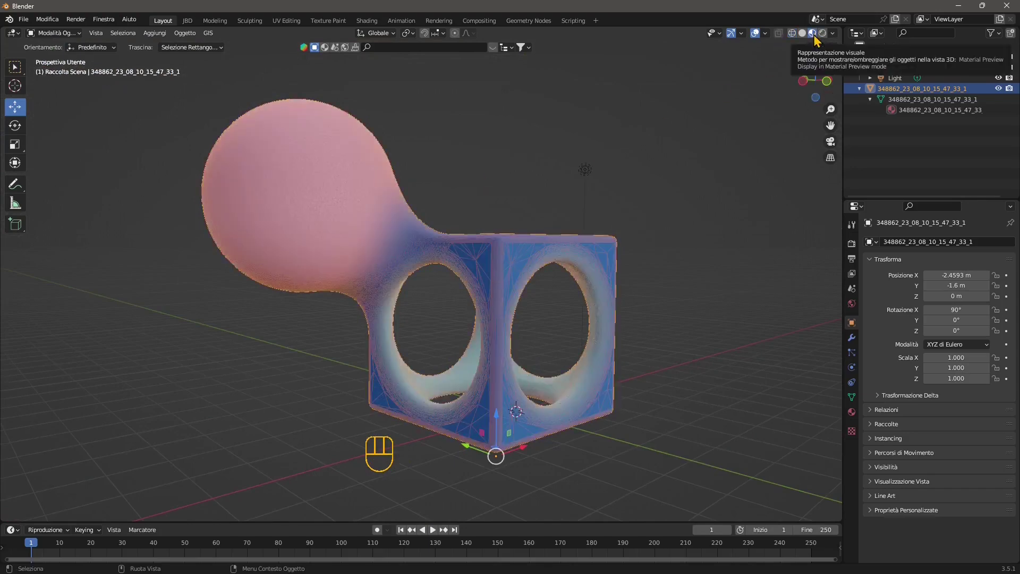
middle_drag(473, 186, 262, 299)
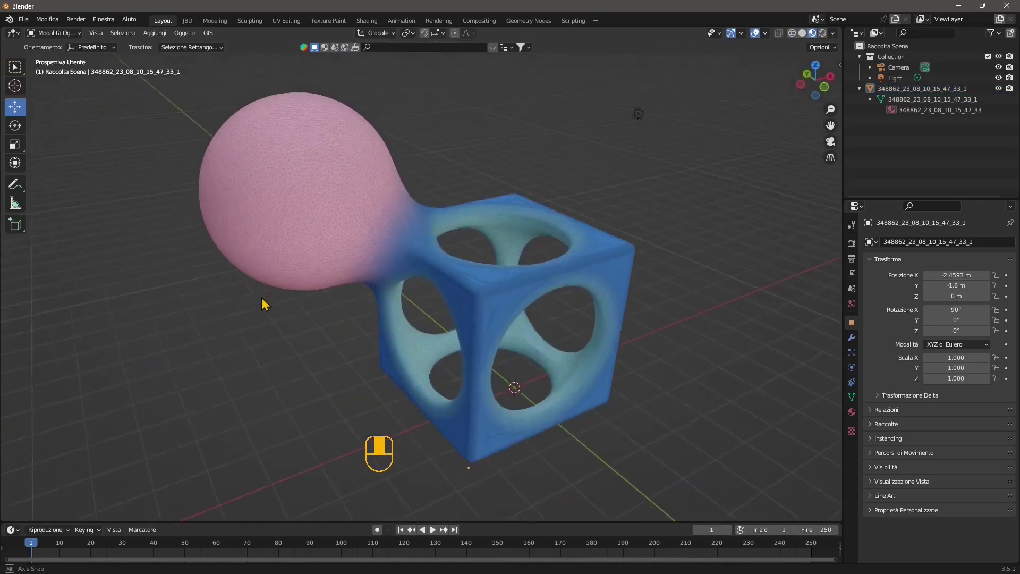
click(822, 34)
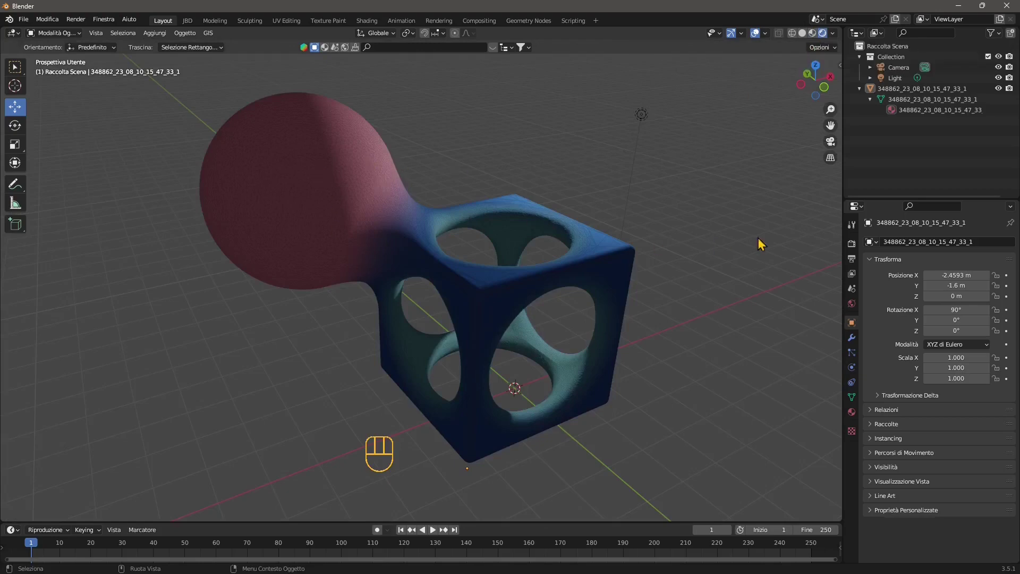
Set the render engine to Cycles in the Render properties
click(852, 245)
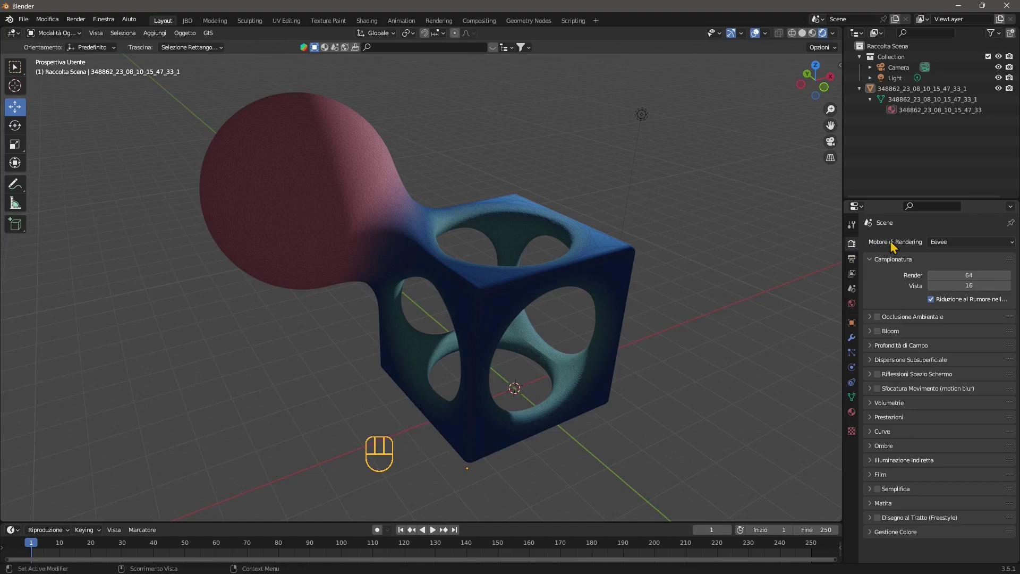
click(934, 245)
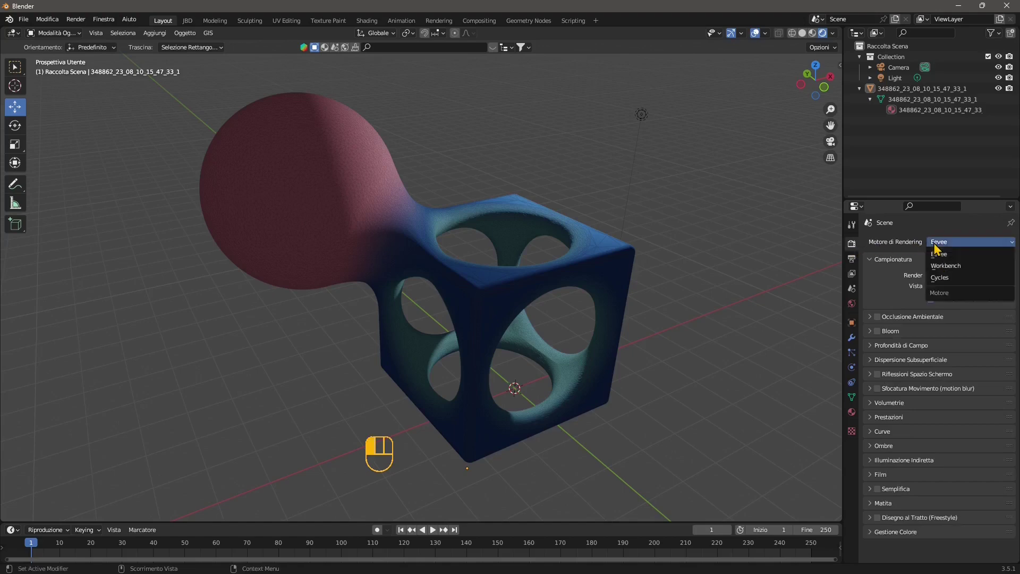
click(941, 277)
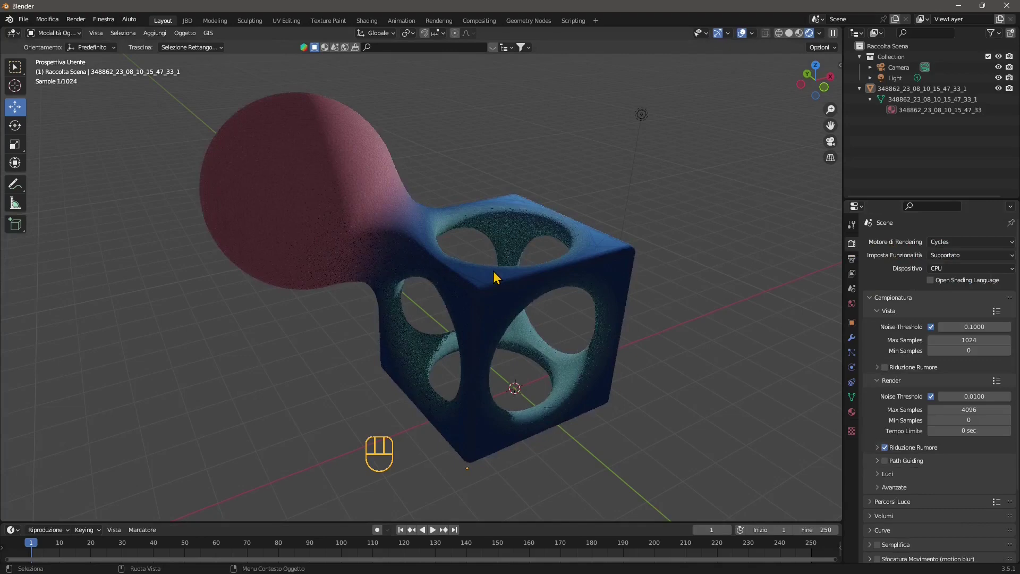
middle_drag(587, 282, 467, 360)
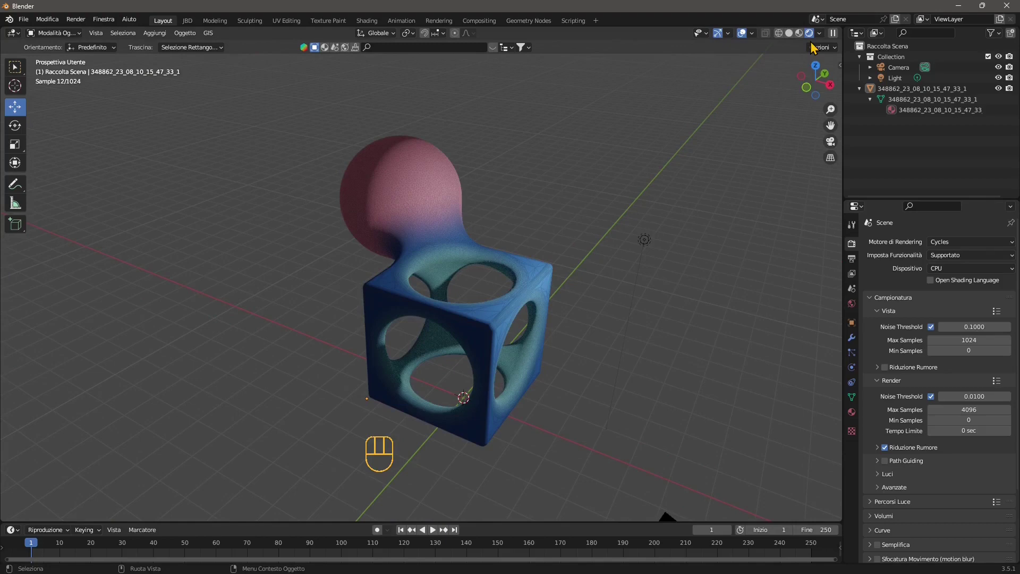
Uncheck Reticolo in Viewport Overlays to hide the wireframe over the rendered mesh
click(751, 33)
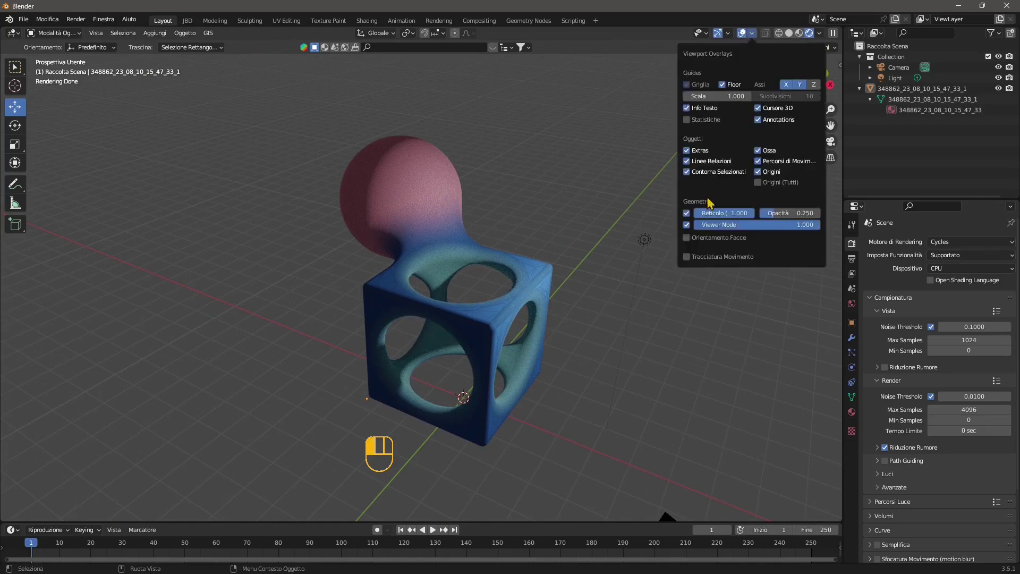
click(686, 213)
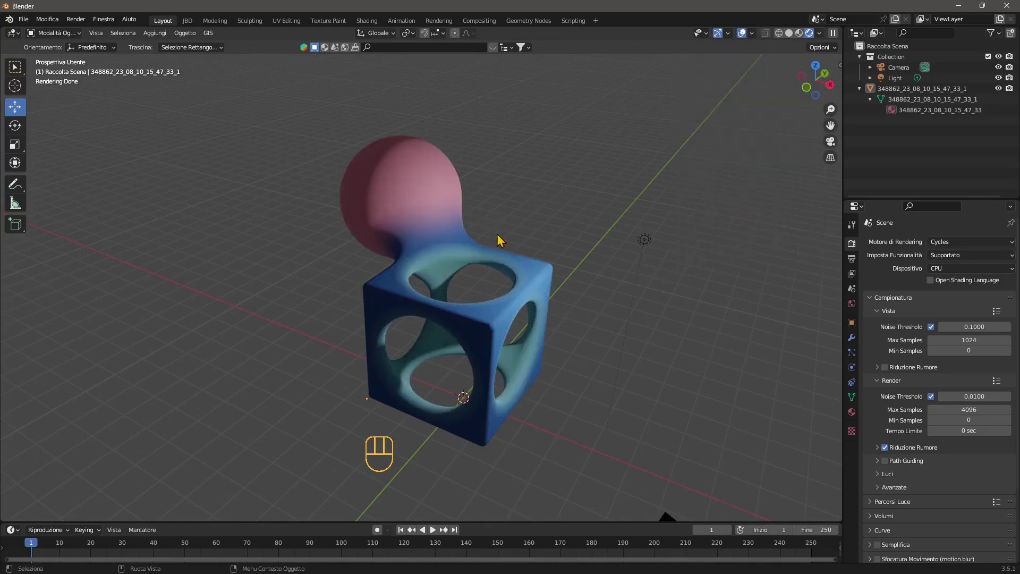
scroll(476, 337, up, 3)
shift+middle_drag(457, 340, 519, 328)
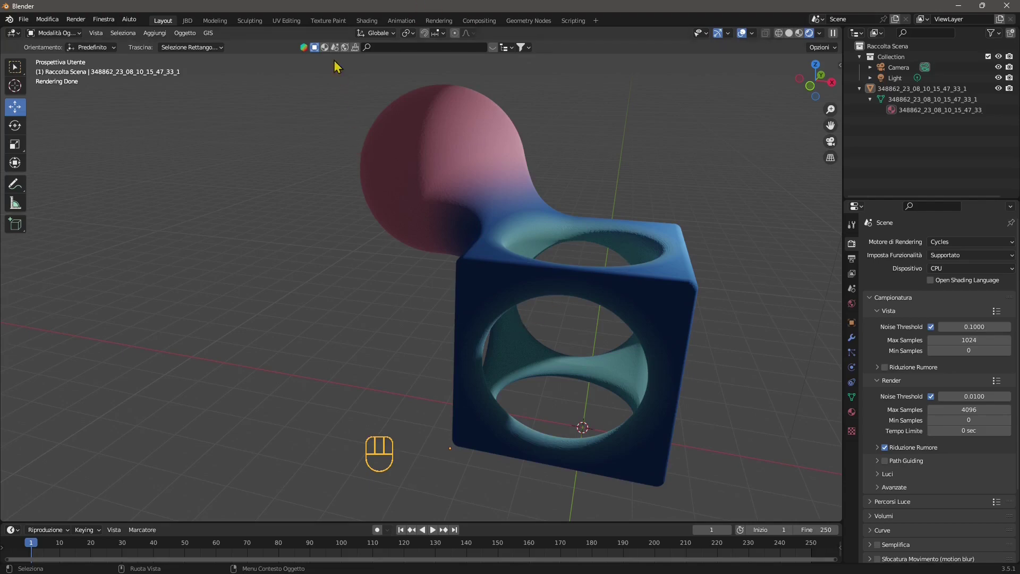
In the Shading workspace, rearrange the Image Texture and Material Output nodes for space
click(366, 21)
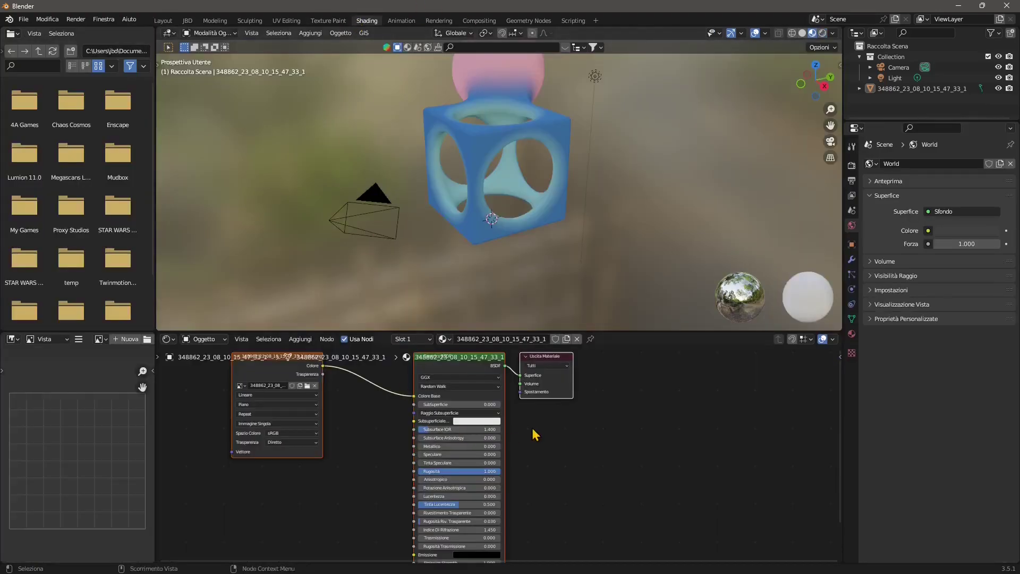
scroll(534, 434, down, 1)
drag(336, 390, 355, 417)
scroll(65, 445, up, 1)
scroll(392, 410, up, 1)
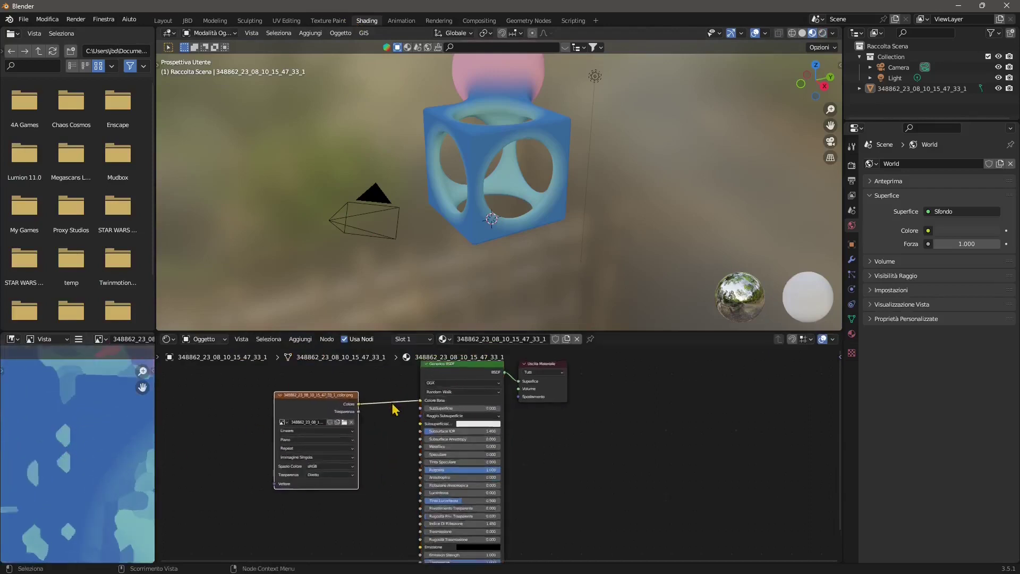
drag(564, 383, 649, 401)
scroll(478, 451, down, 1)
middle_drag(463, 481, 461, 445)
scroll(461, 446, up, 1)
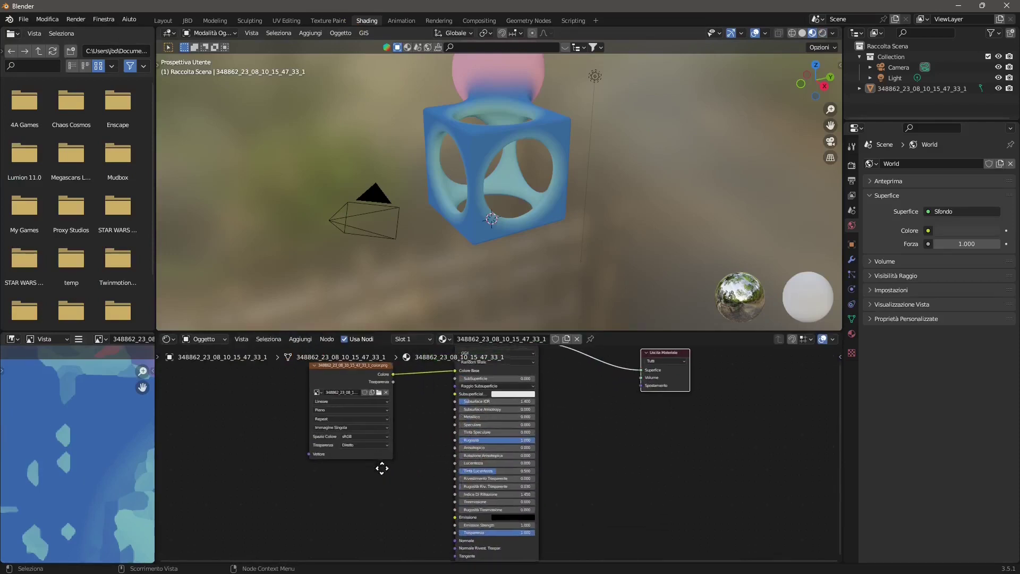
middle_drag(381, 465, 404, 478)
drag(381, 395, 350, 391)
scroll(479, 456, up, 2)
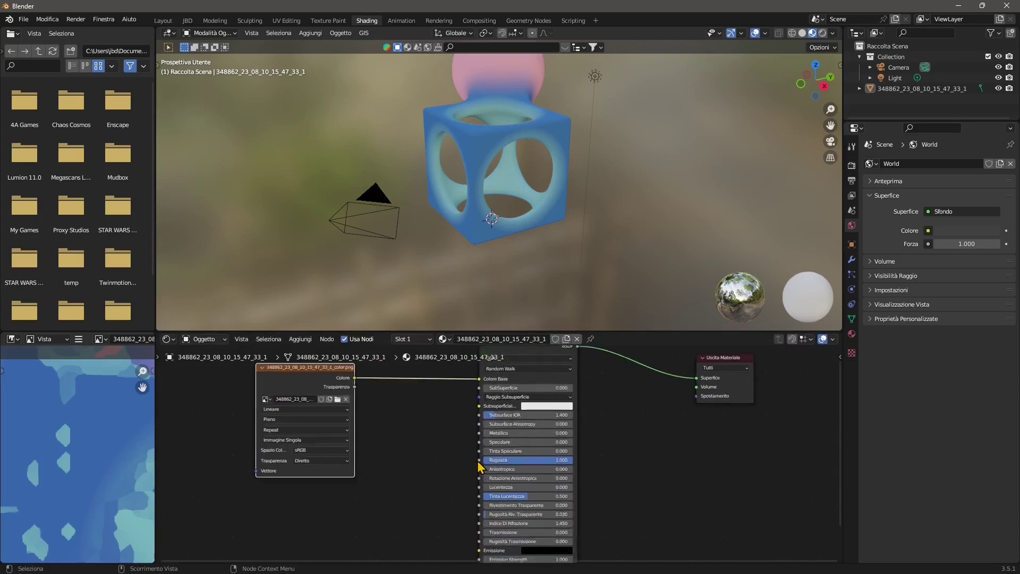
scroll(483, 451, down, 2)
middle_drag(440, 489, 445, 474)
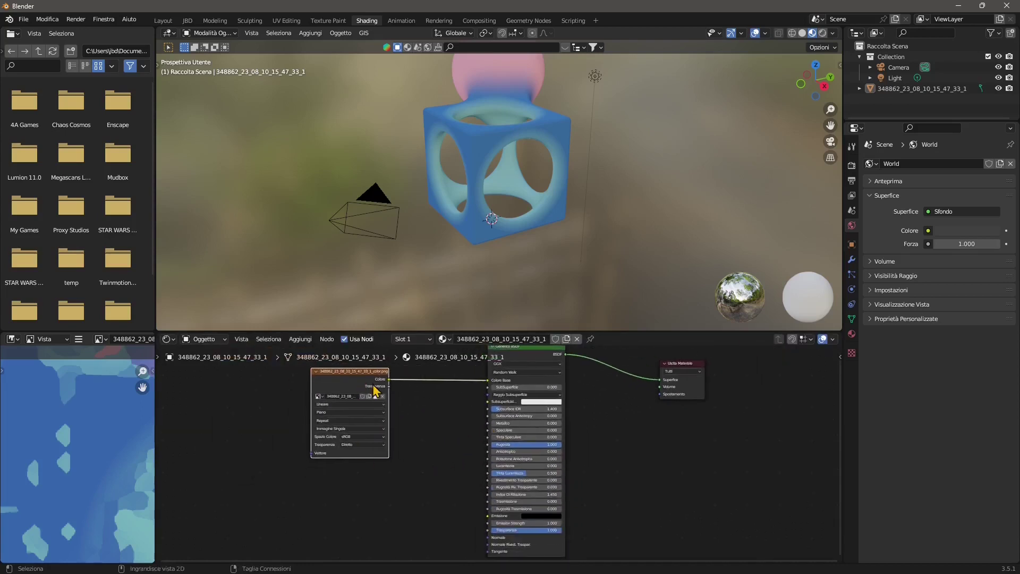
Paste a copy of the Image Texture node below the original and browse for its image
key(ctrl+v)
scroll(398, 395, down, 2)
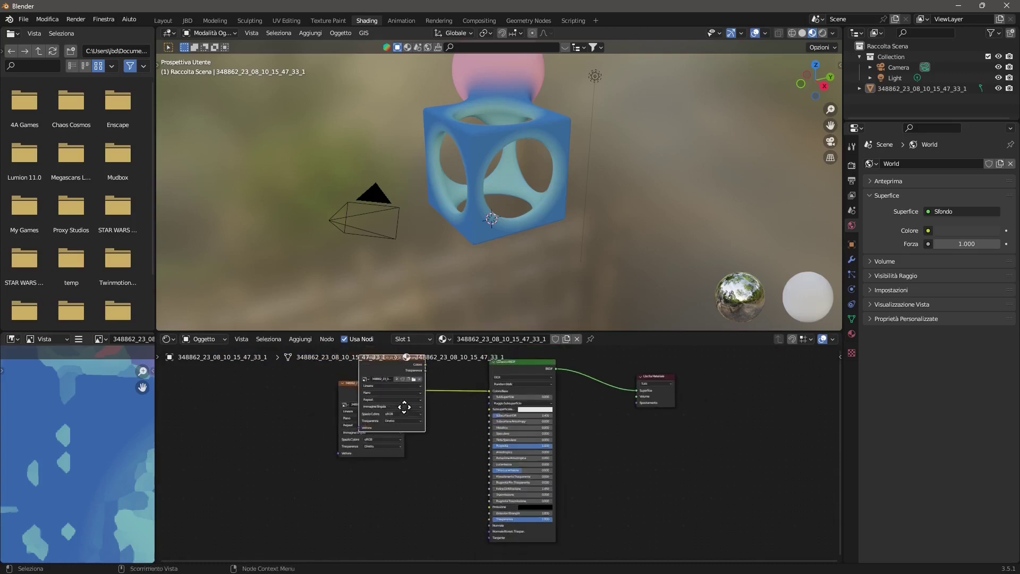
drag(392, 387, 411, 498)
middle_drag(382, 460, 383, 429)
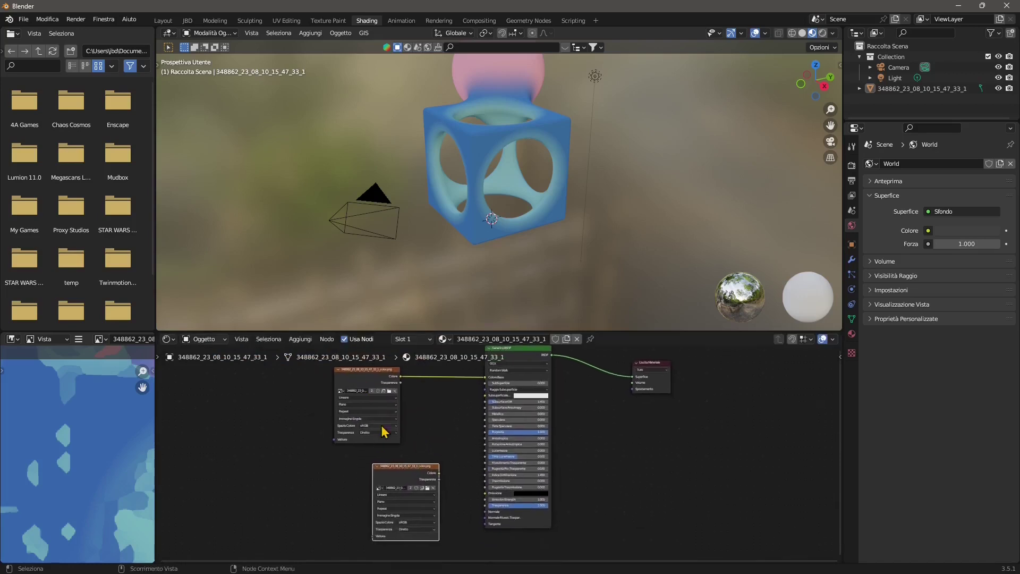
scroll(382, 428, up, 3)
middle_drag(417, 511, 436, 438)
click(416, 430)
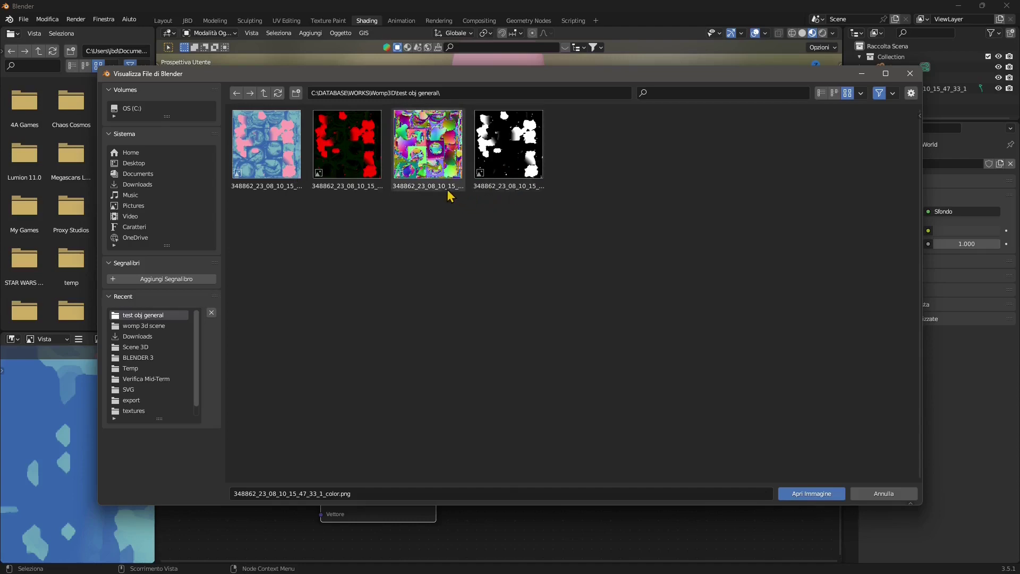
Look through the colour, material, normal and transmittance maps, settling on the transmittance image
click(288, 172)
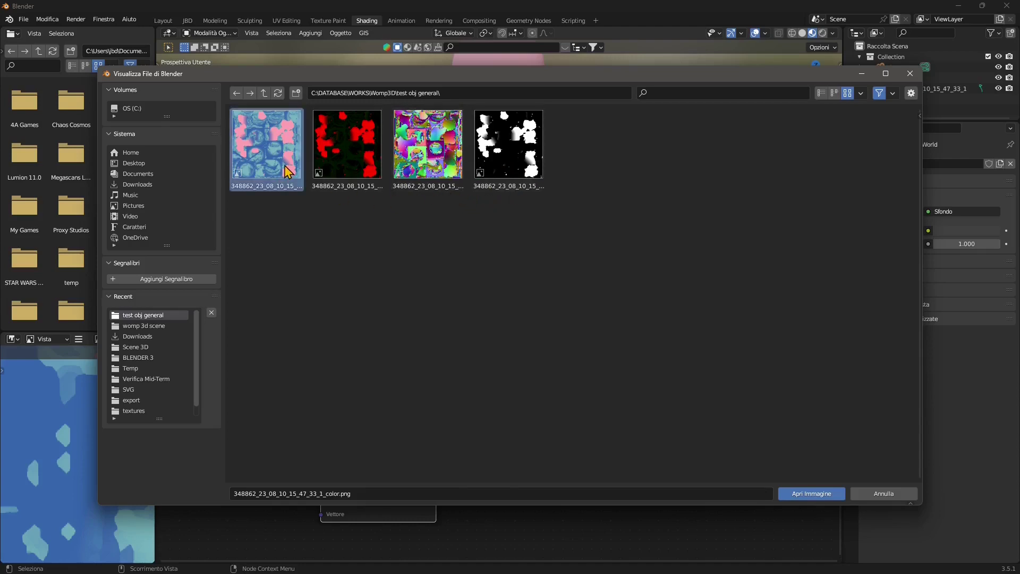
click(353, 170)
click(526, 155)
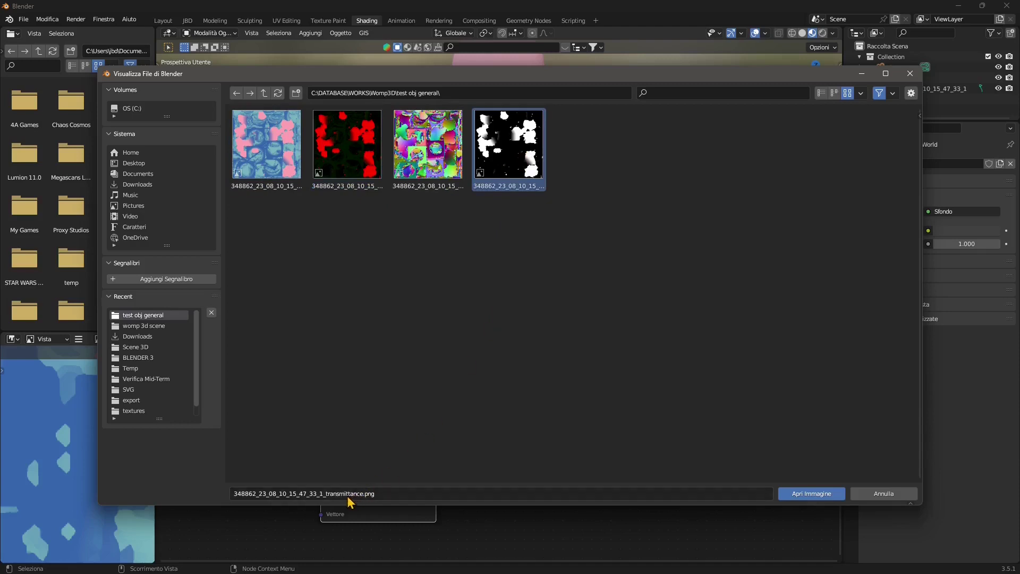
click(436, 158)
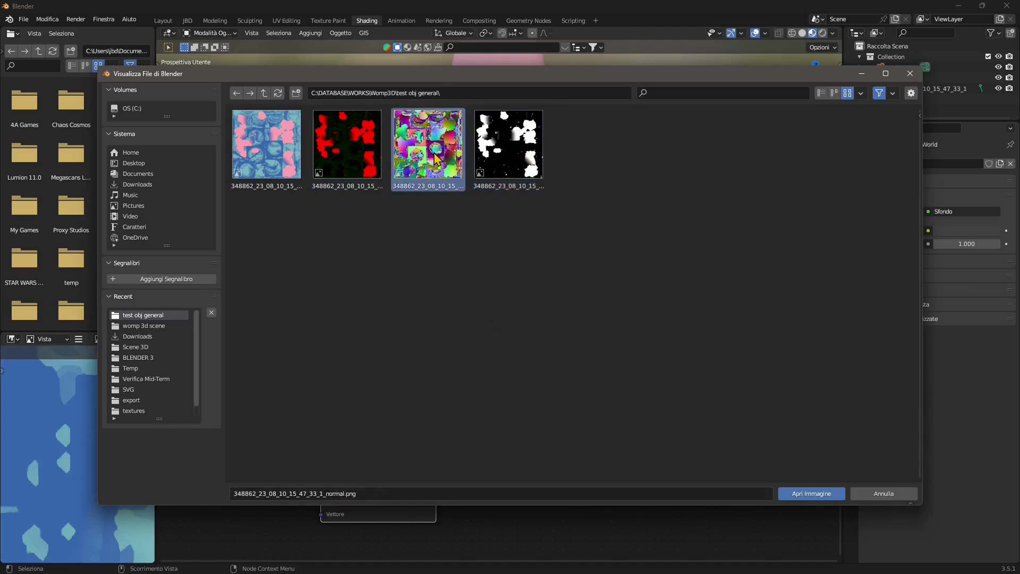
click(354, 164)
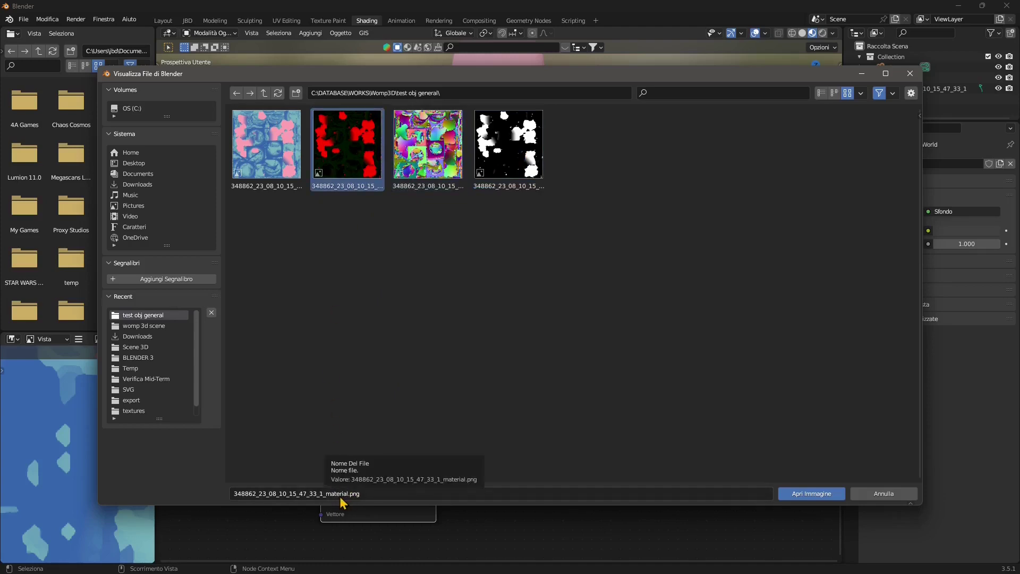
key(Left)
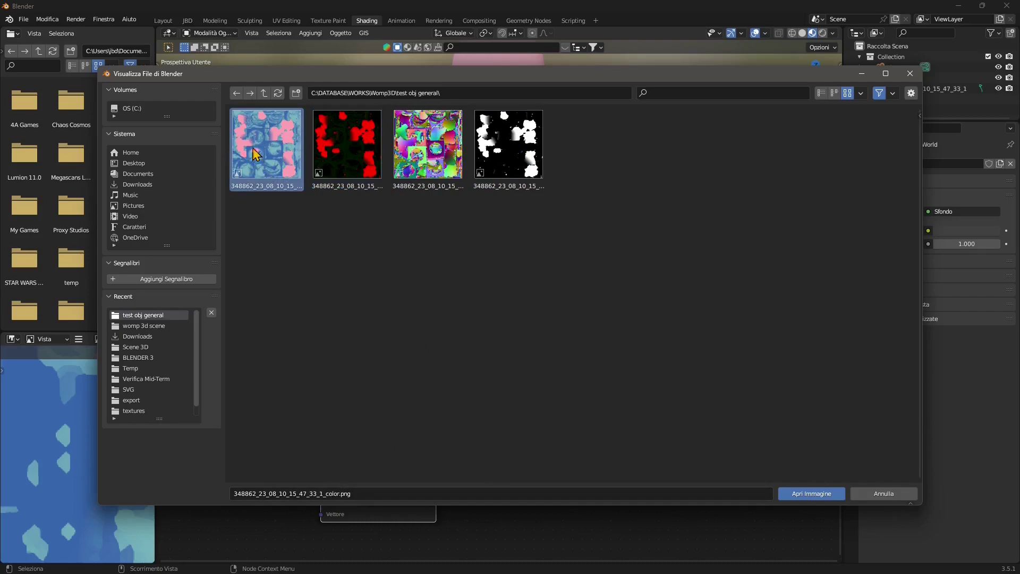
click(508, 154)
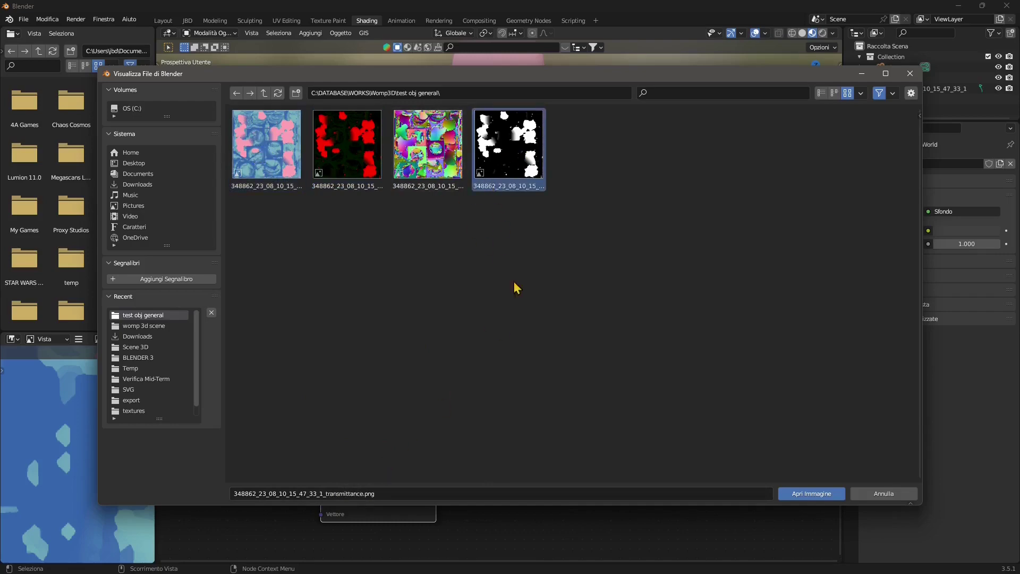
Load the transmittance map into the copied node and wire its Colore output into Trasmissione
click(802, 493)
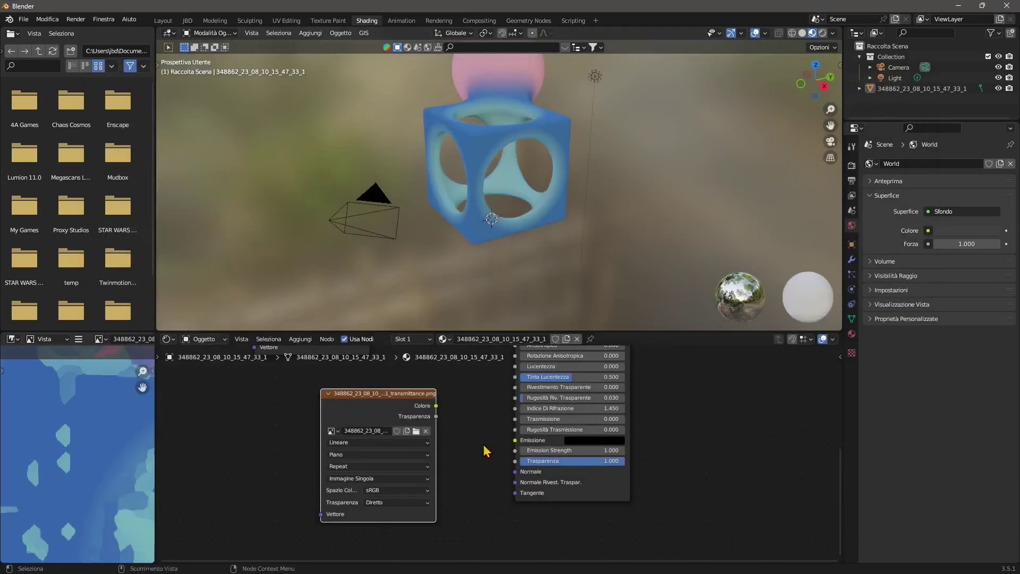
drag(374, 407, 375, 412)
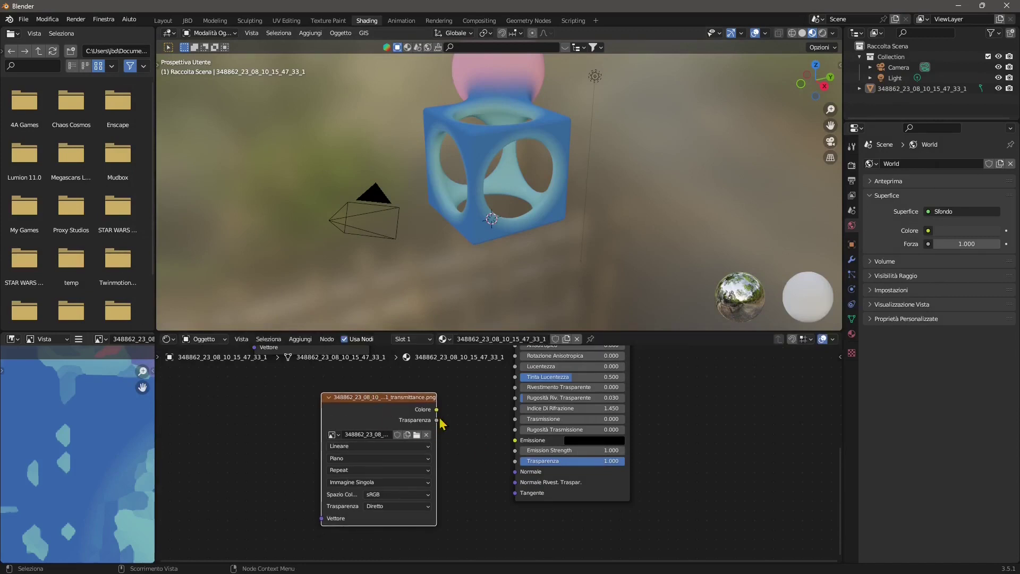
drag(436, 409, 515, 421)
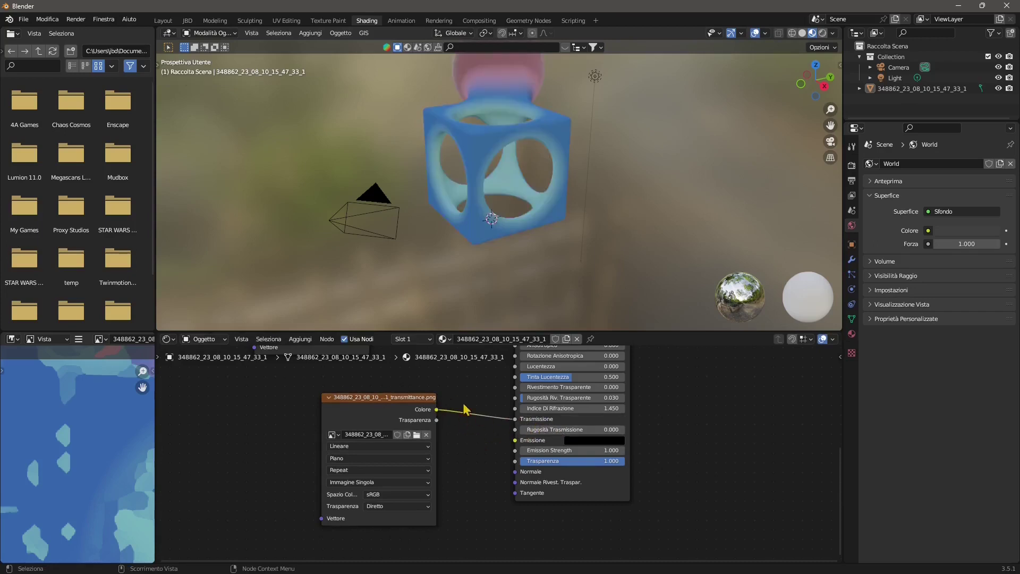
middle_drag(485, 232, 474, 257)
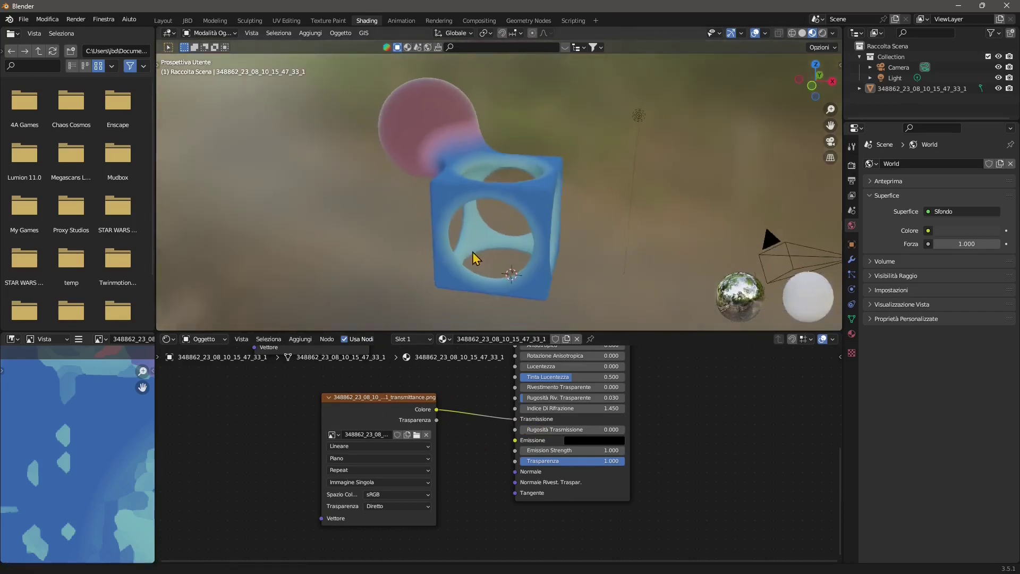
Show the rendered Cycles view lit by the built-in HDRI instead of Scene World
click(822, 33)
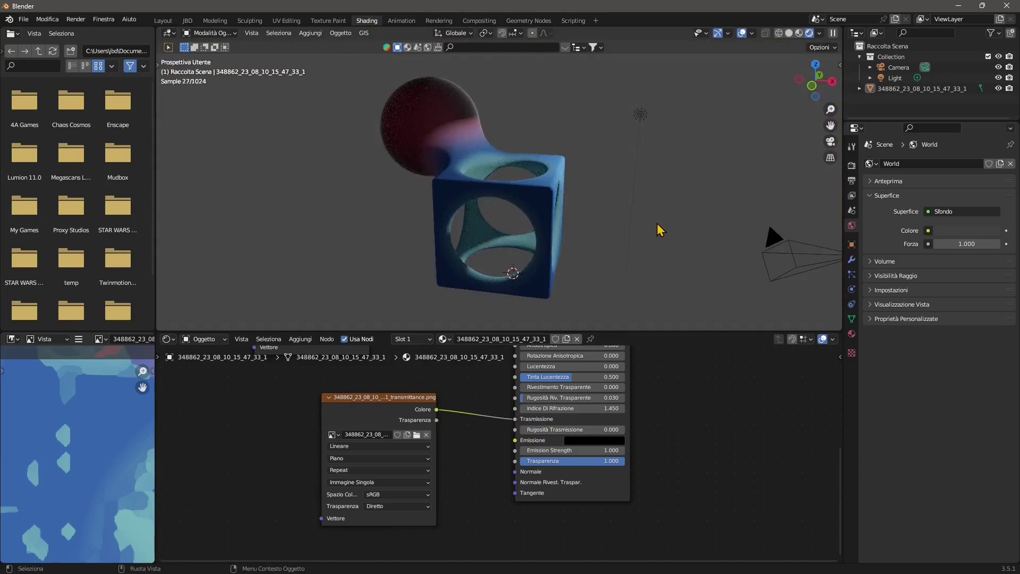
click(851, 165)
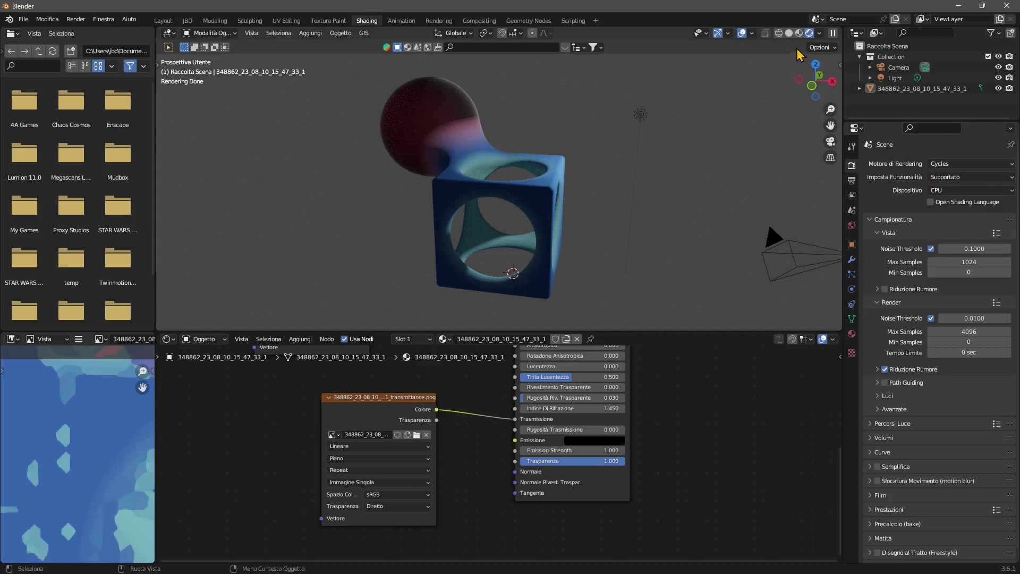
click(820, 32)
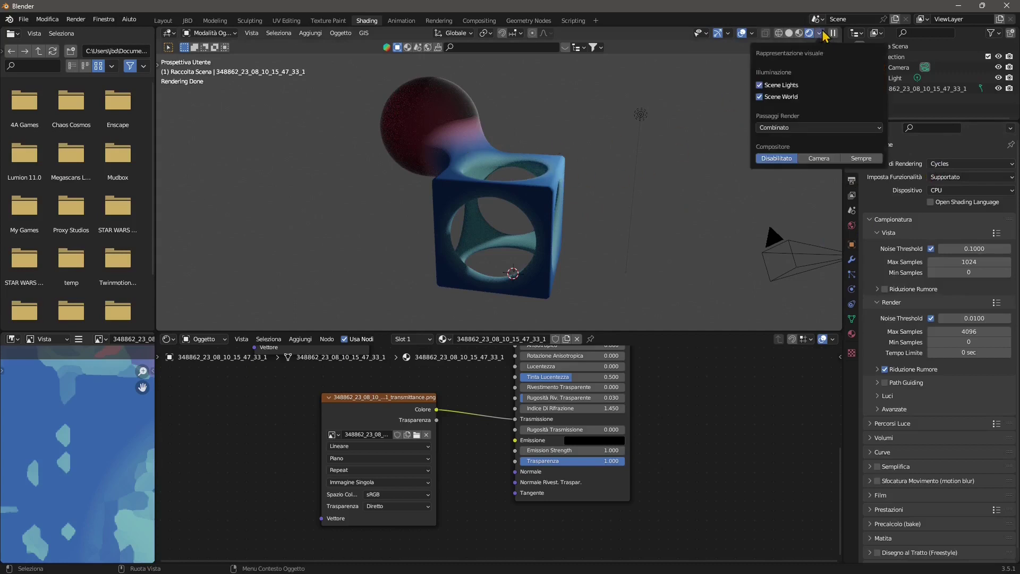
click(759, 98)
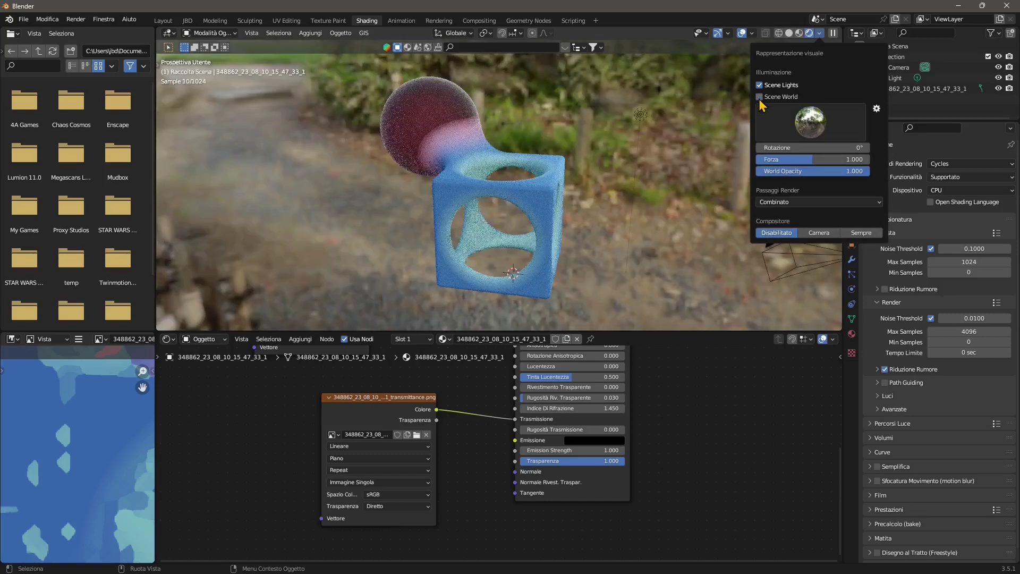
click(779, 98)
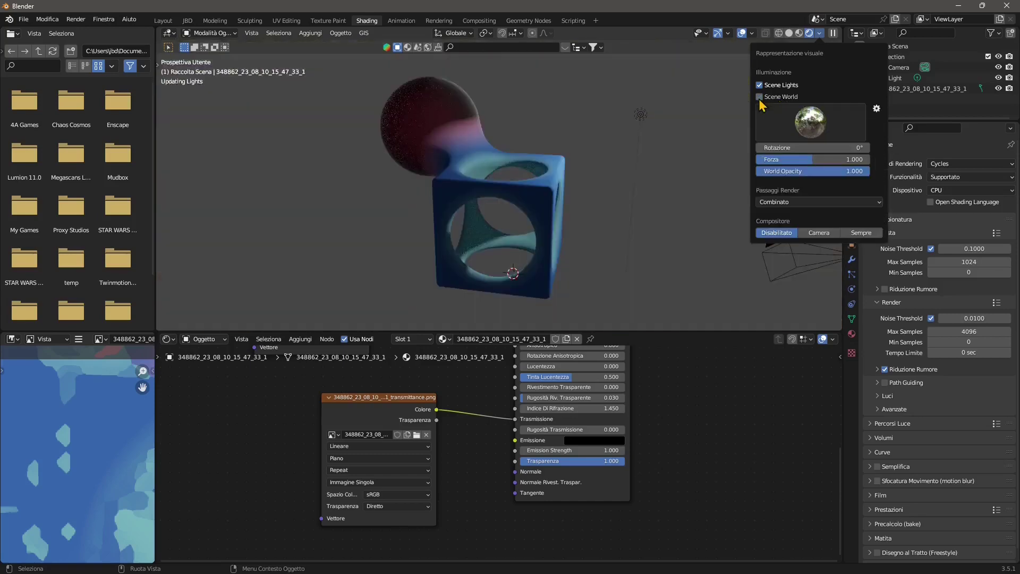
click(765, 97)
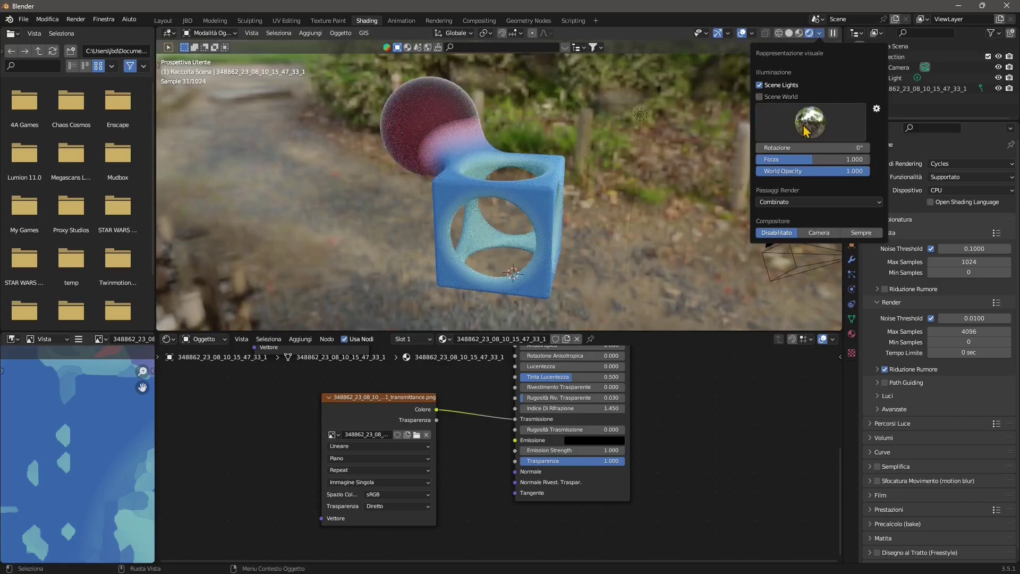
Lower the Principled BSDF Rugosità to about 0.05 so the sphere renders as glossy glass
mouse_move(585, 239)
middle_down()
mouse_move(398, 267)
mouse_move(434, 249)
mouse_move(579, 250)
middle_up()
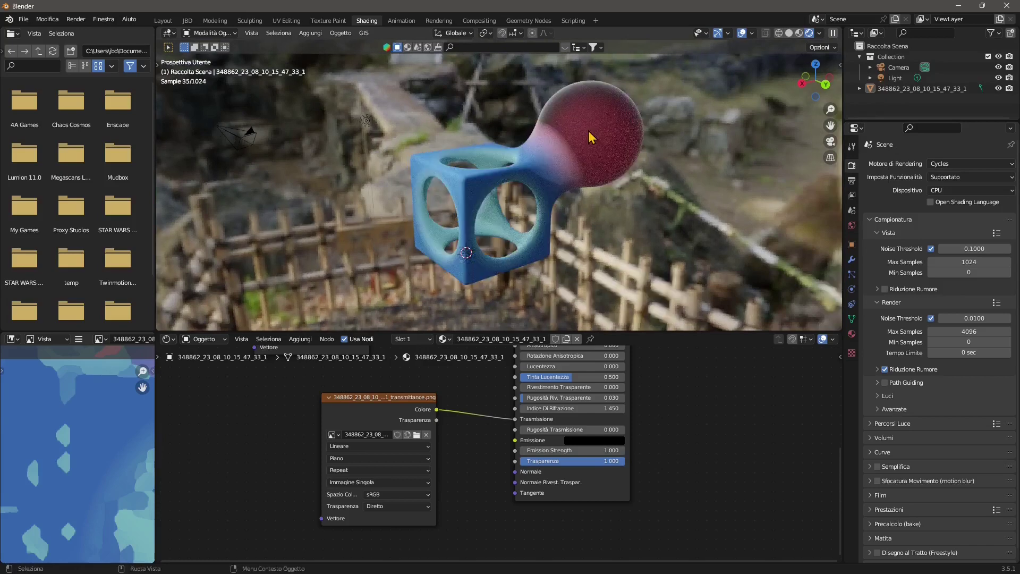
middle_drag(588, 408, 595, 496)
drag(574, 422, 457, 422)
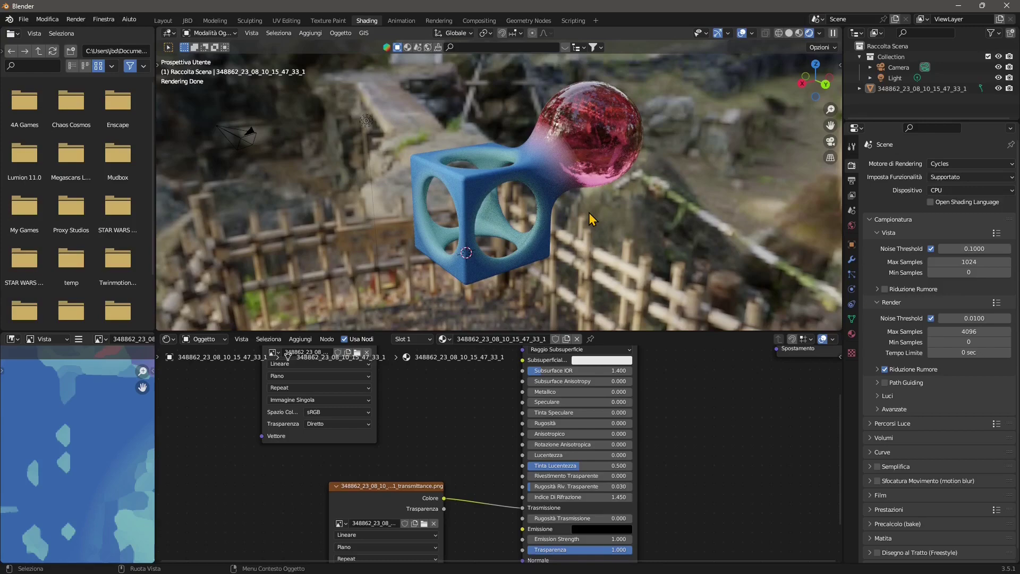
double_click(604, 7)
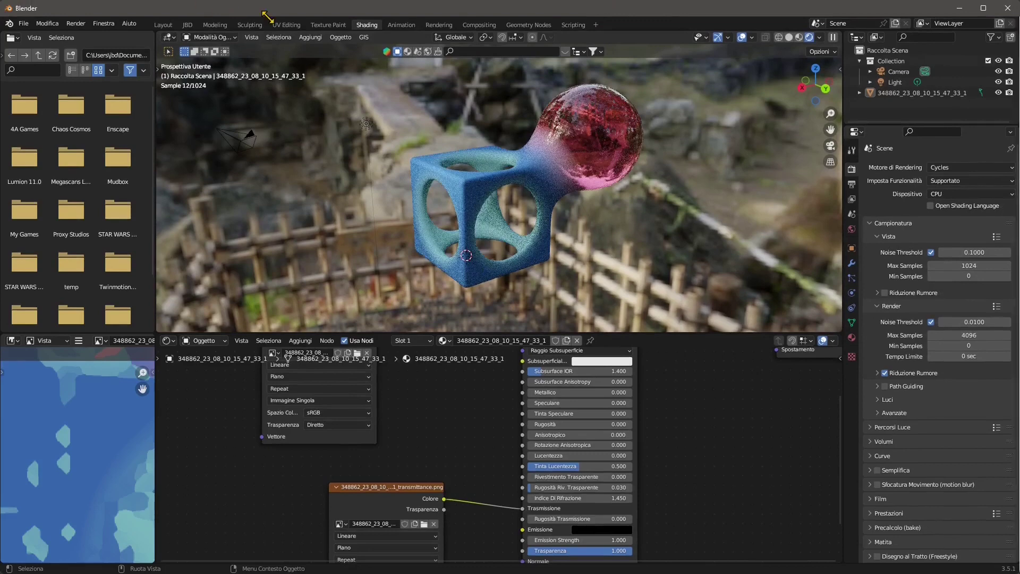
Shrink and narrow the Blender window so it fills the right half of the screen beside the browser
drag(267, 17, 550, 20)
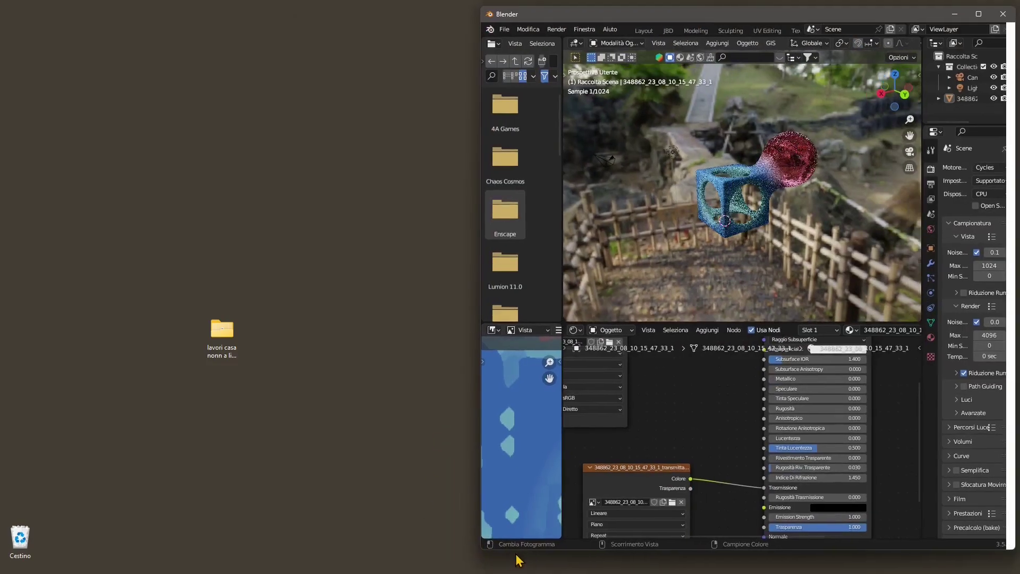
drag(518, 561, 521, 566)
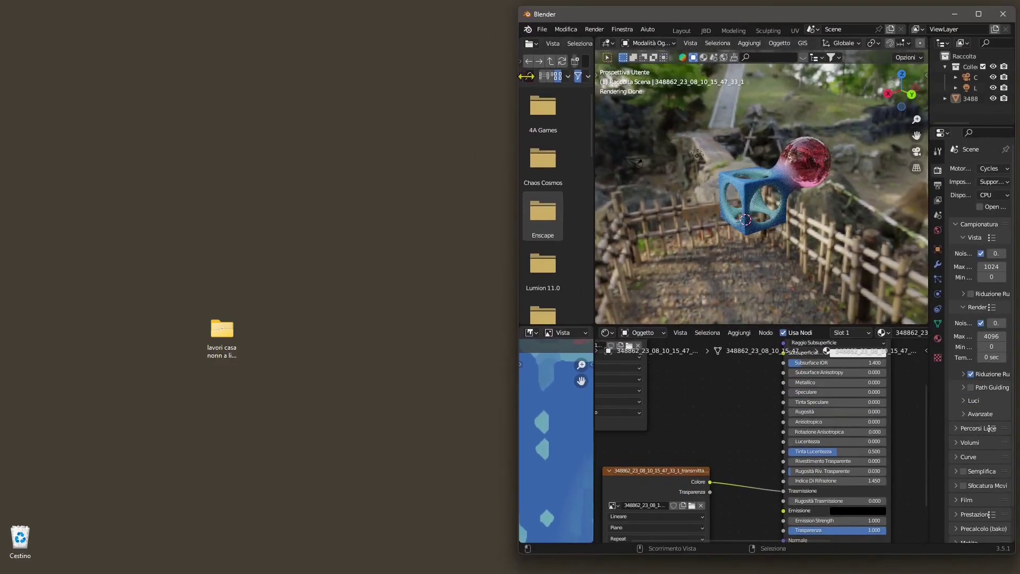
drag(519, 77, 512, 78)
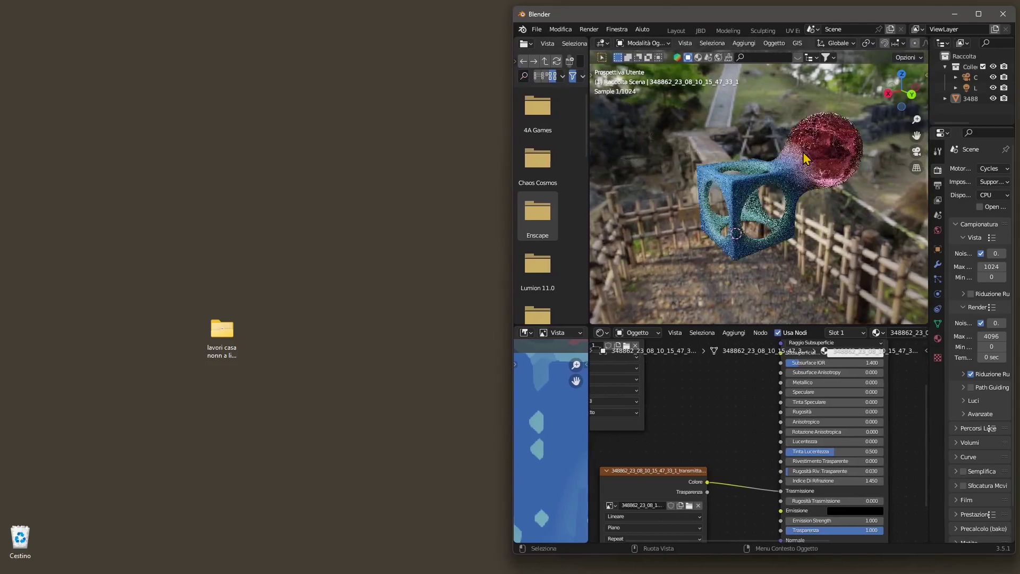